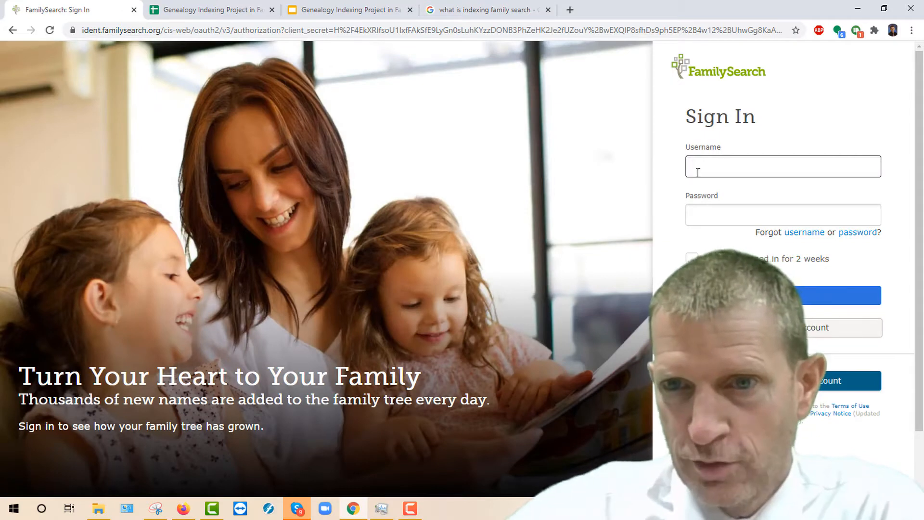
Step: Sign in with the saved username and password, then go to Indexing > Web Indexing
left_click(715, 167)
left_click(715, 193)
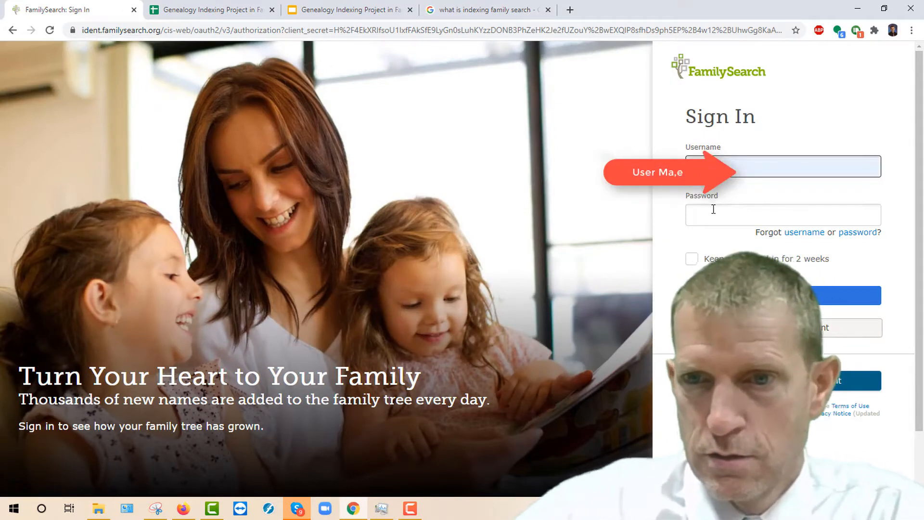
left_click(713, 210)
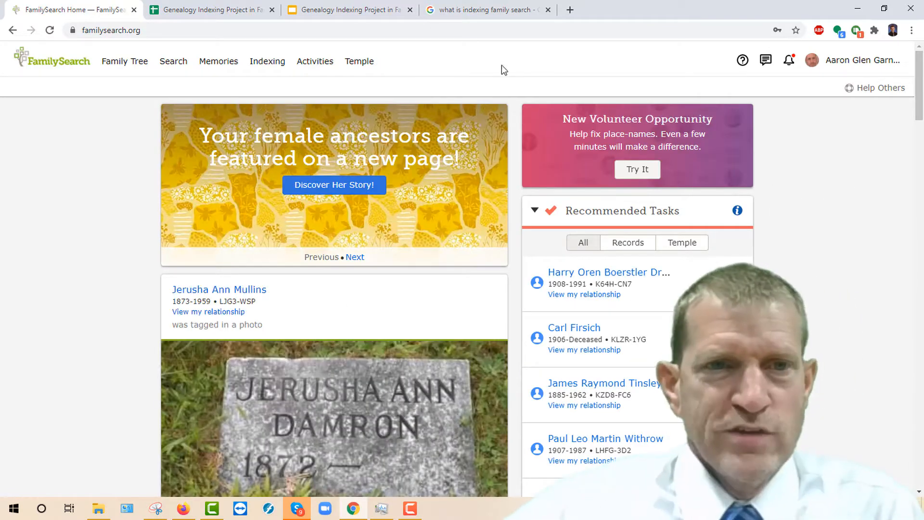
left_click(267, 63)
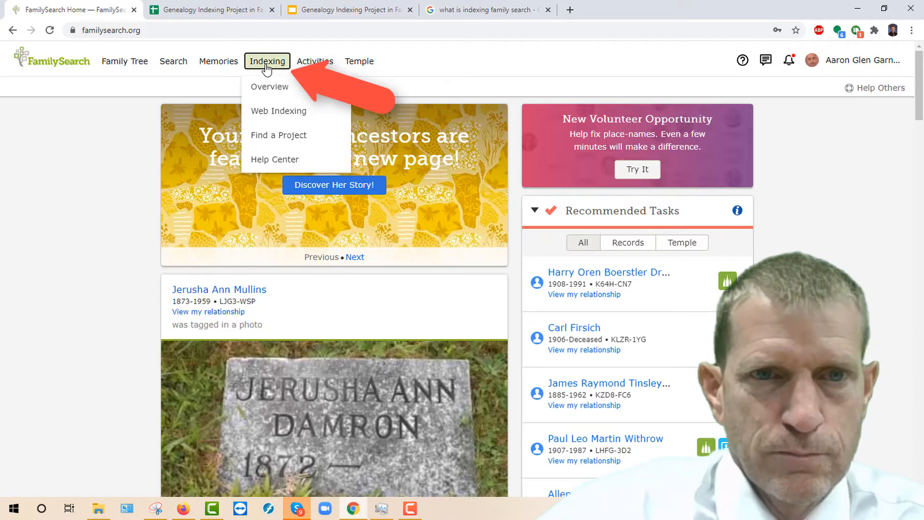
left_click(268, 112)
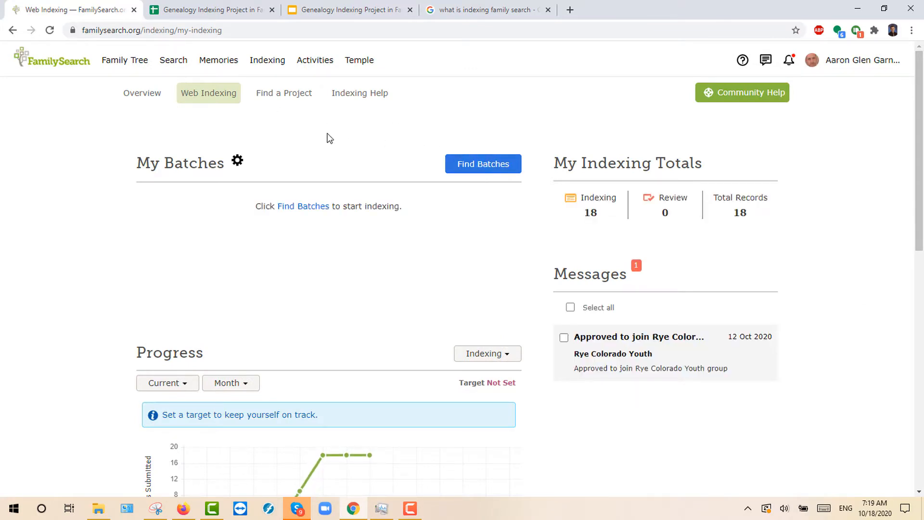
Step: Scroll down to the Groups section and expand the Find Groups dropdown
scroll(305, 145, "down", 10)
scroll(304, 148, "down", 2)
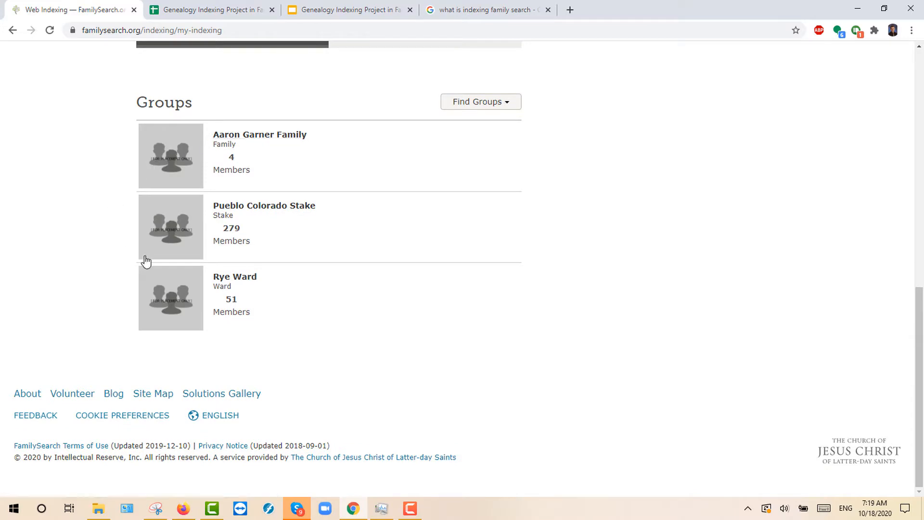
left_click(508, 104)
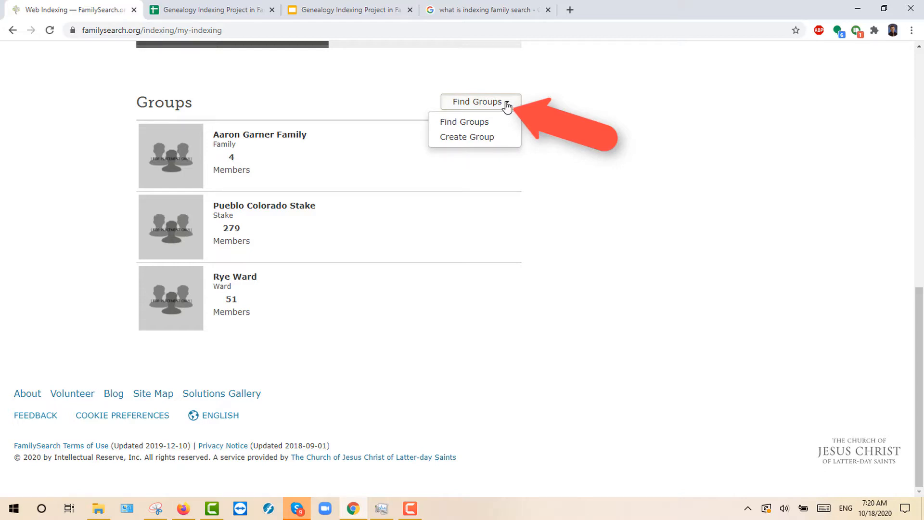
Step: Search groups for 'rye' and request to join Rye Ward Elders
left_click(462, 123)
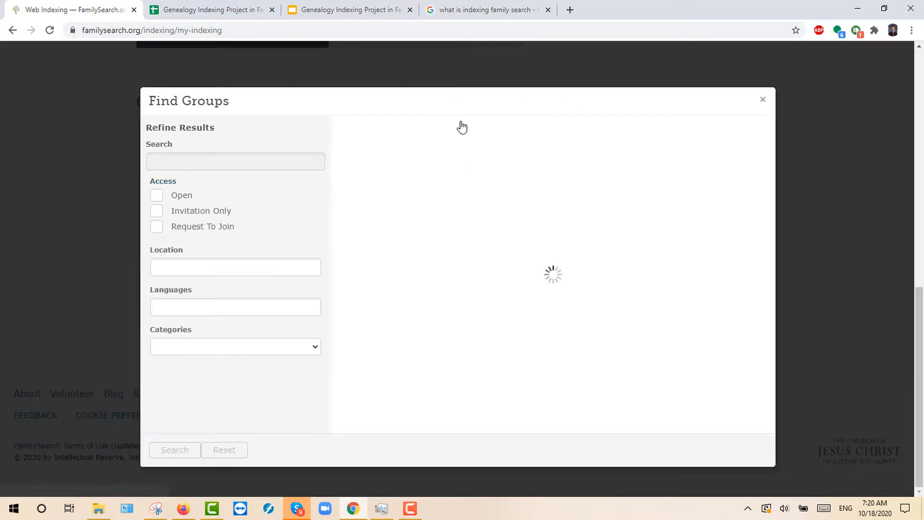
left_click(237, 162)
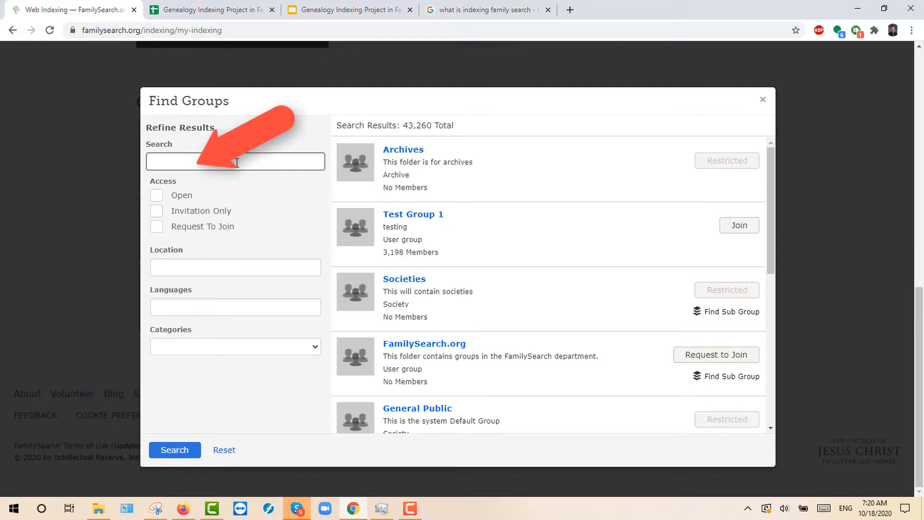
key("Return")
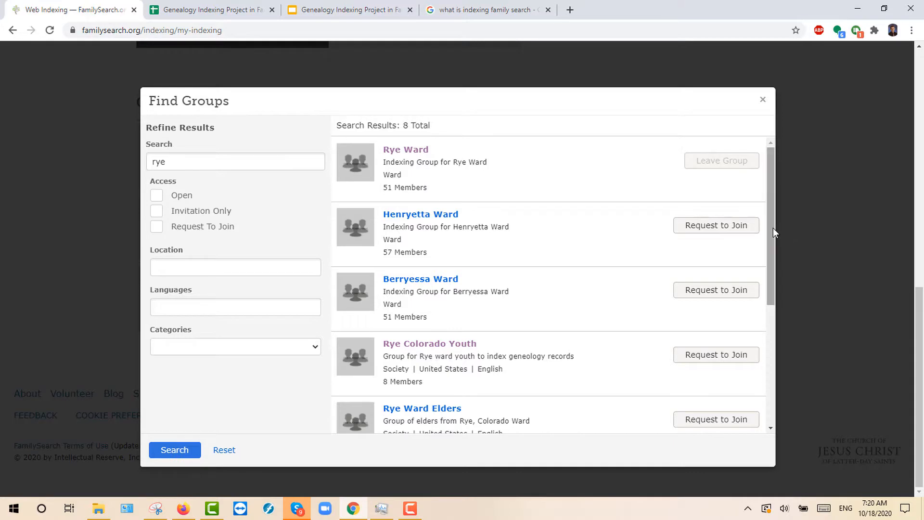
left_click_drag(773, 228, 779, 357)
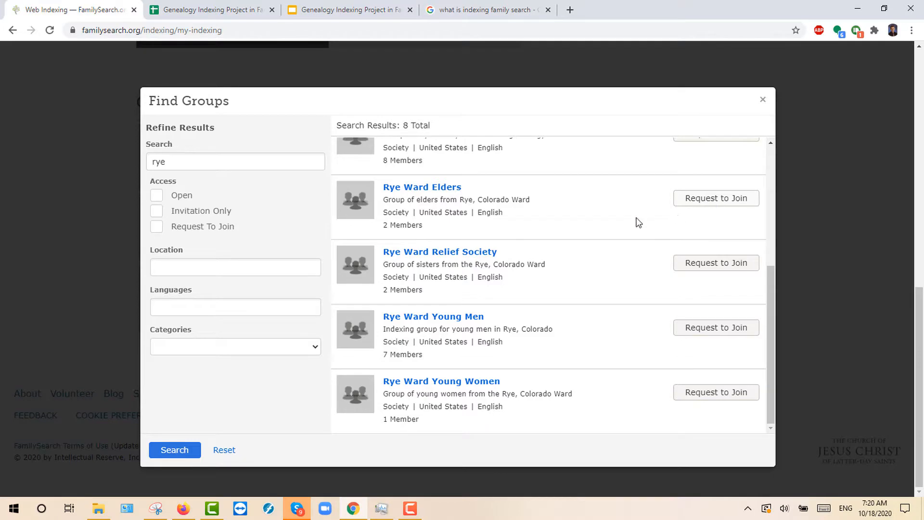
scroll(543, 237, "up", 2)
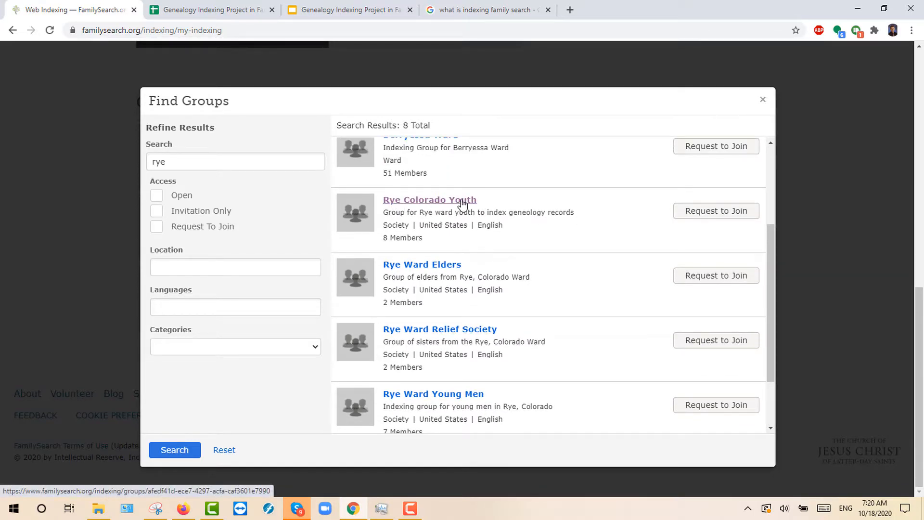
scroll(462, 205, "down", 2)
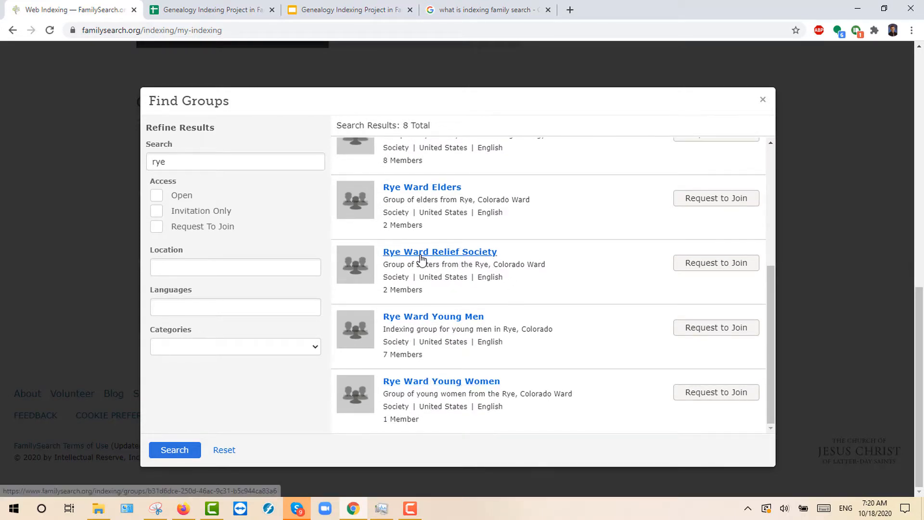
scroll(707, 282, "up", 2)
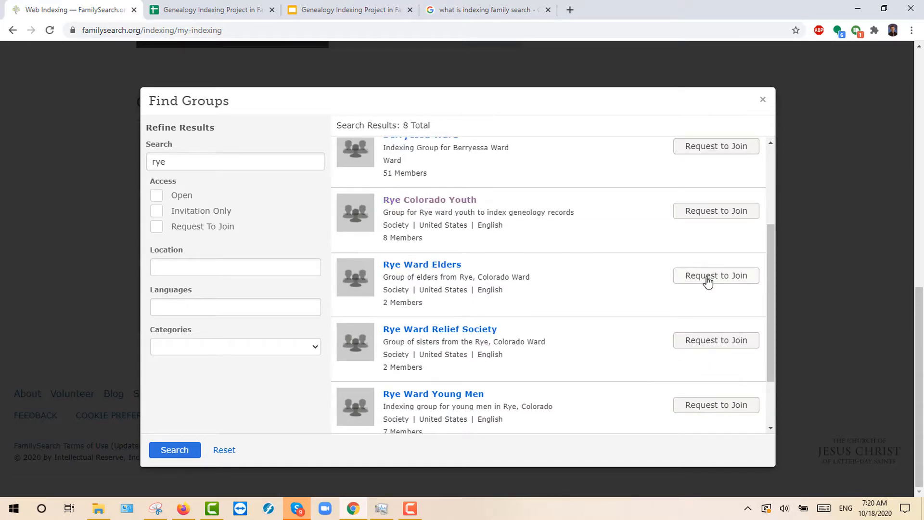
left_click(707, 280)
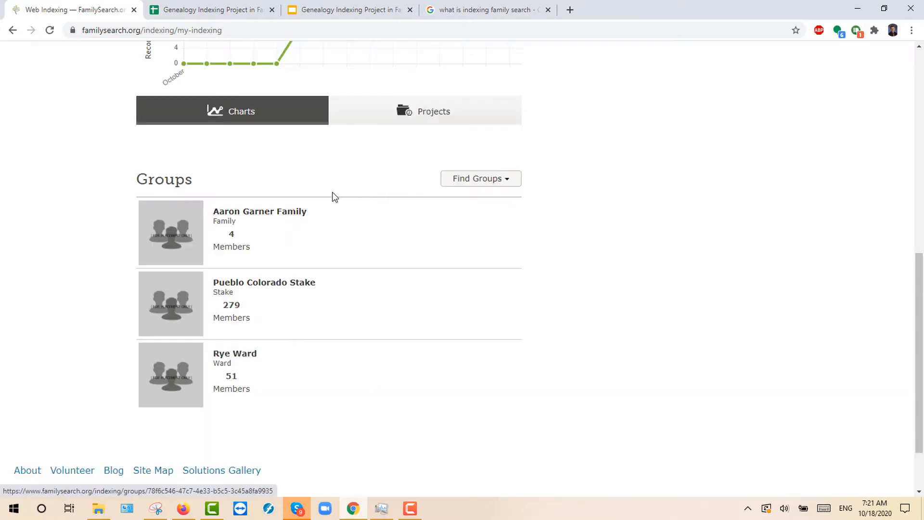
Step: View Pueblo Colorado Stake's progress by Month instead of Year, then go back
left_click(223, 285)
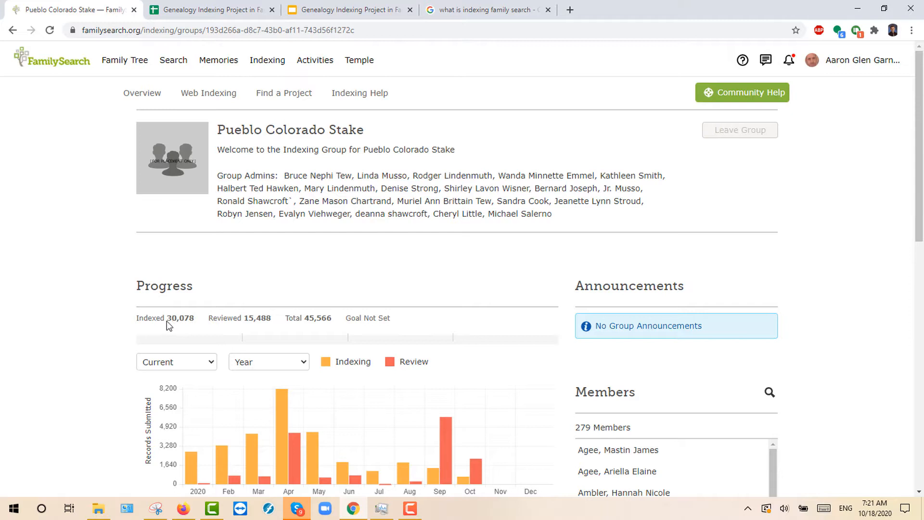
left_click(263, 367)
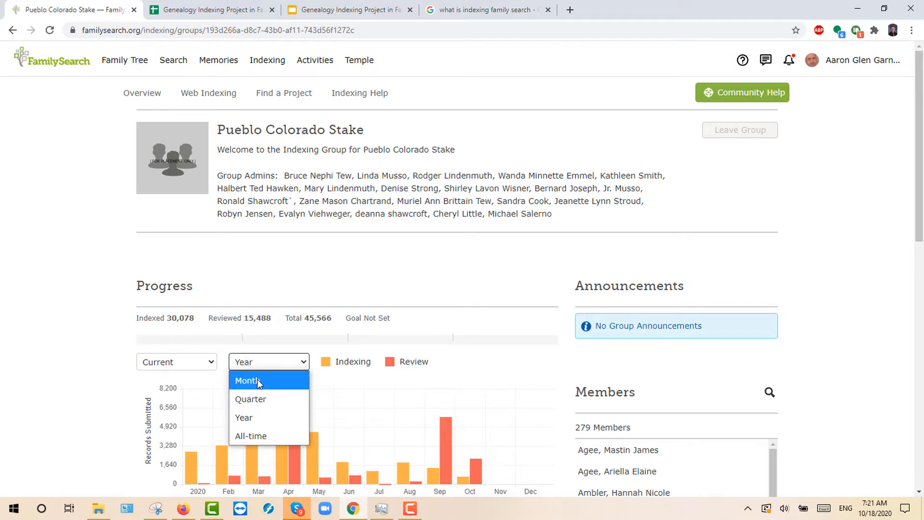
left_click(257, 380)
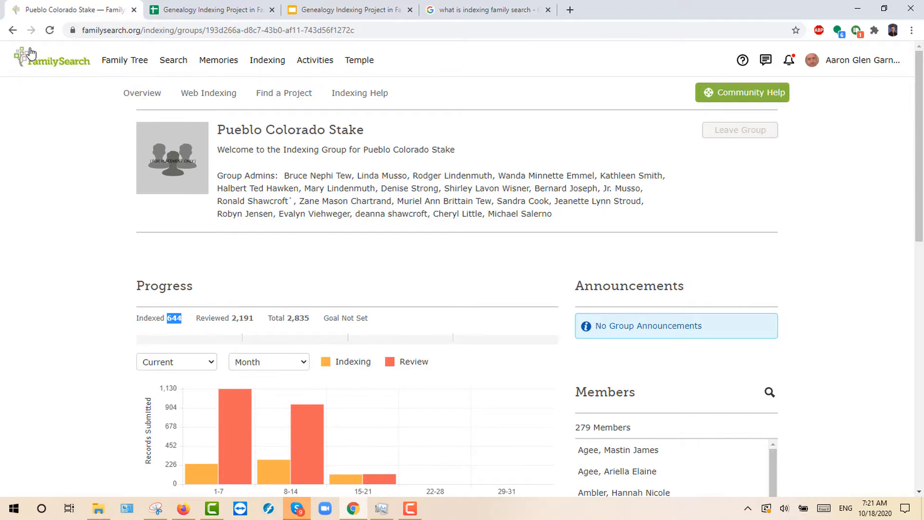
left_click(13, 30)
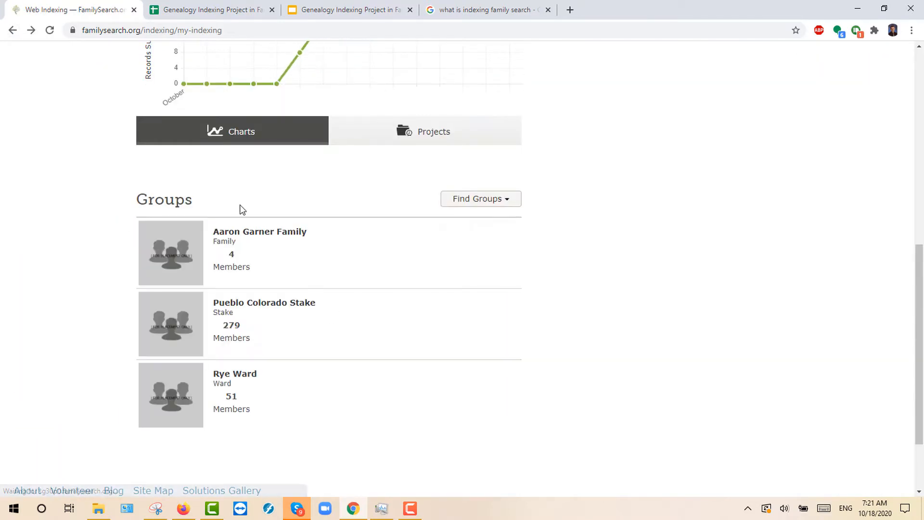
Step: Switch the Rye Ward group's progress chart from Year to Month, then return to Web Indexing
left_click(224, 382)
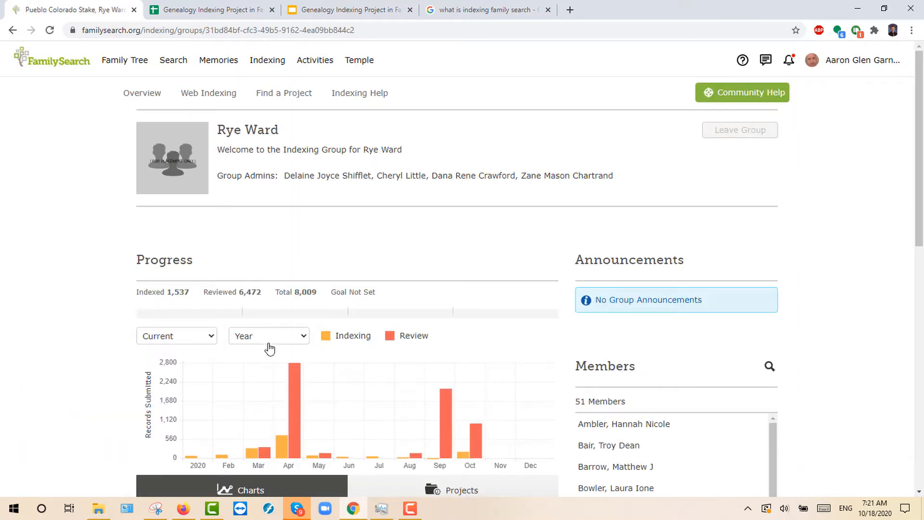
left_click(298, 337)
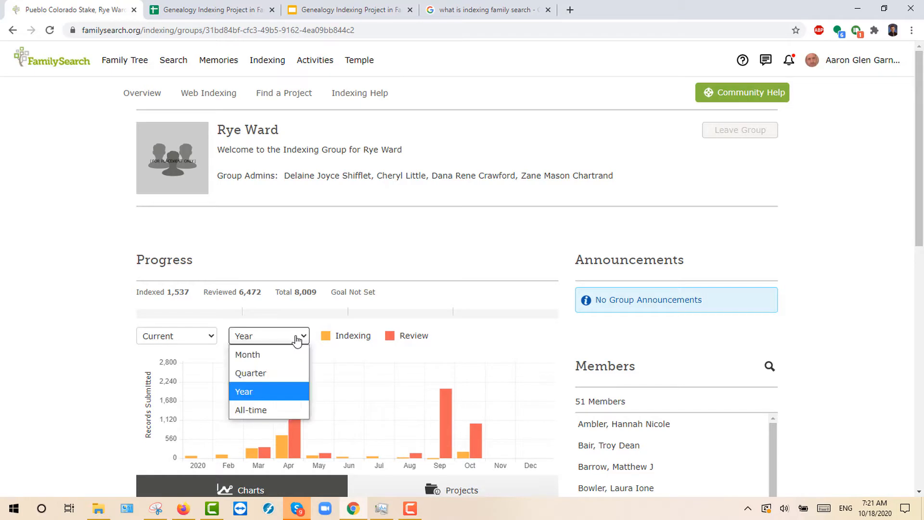
left_click(265, 356)
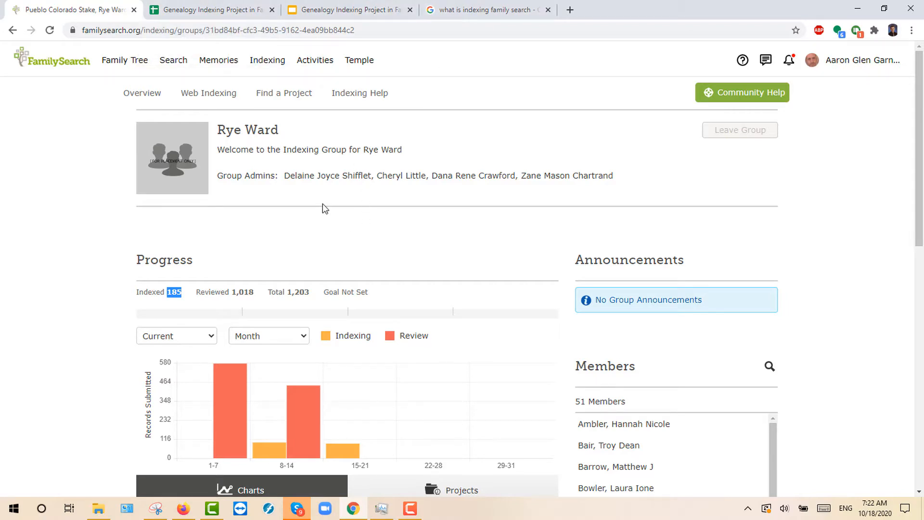
left_click(220, 98)
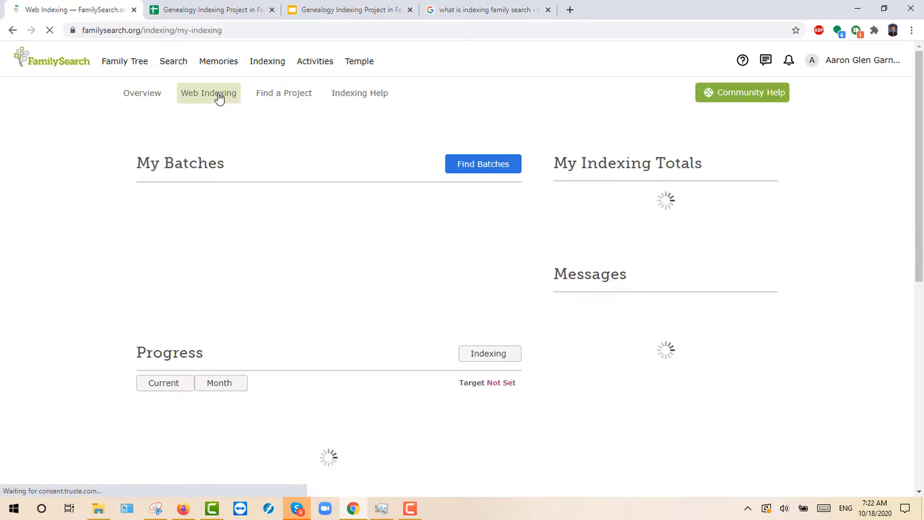
Step: Find available batches and start indexing a Liberia—2008 Census [Part A] batch
left_click(483, 164)
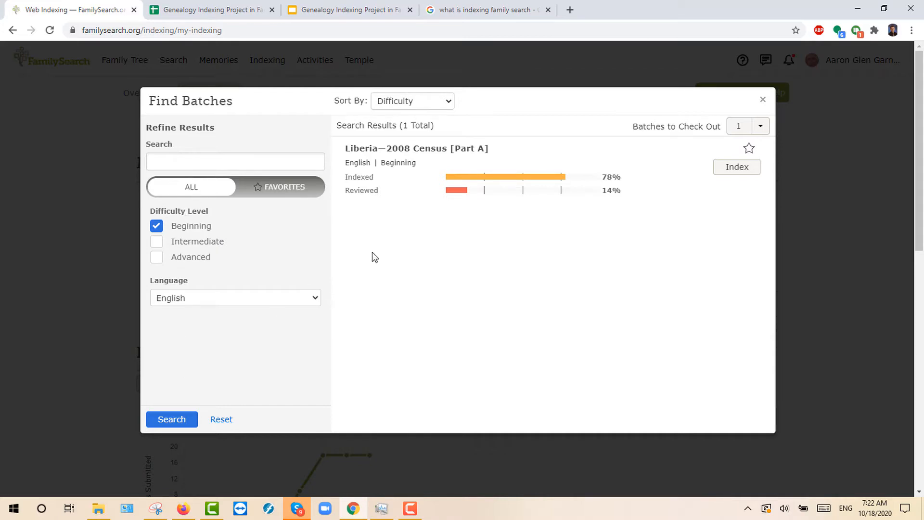
left_click(172, 420)
left_click_drag(349, 152, 493, 155)
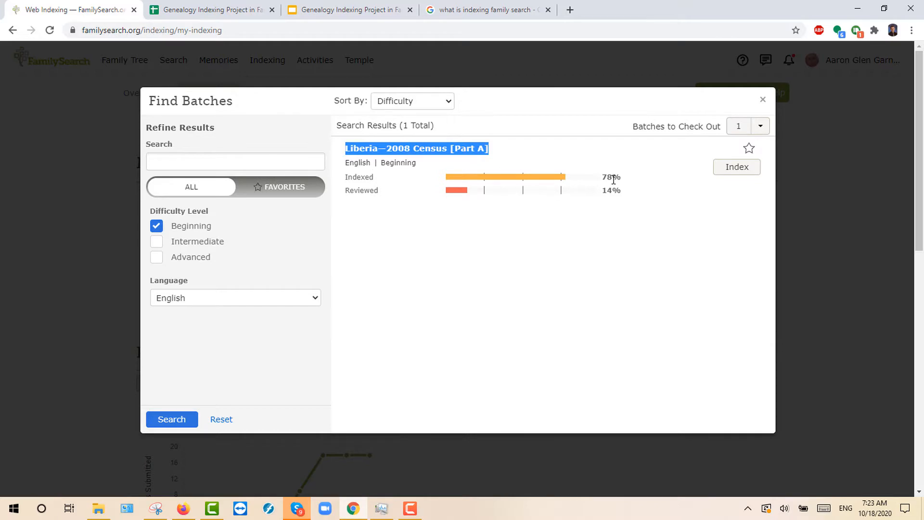
left_click_drag(614, 179, 601, 178)
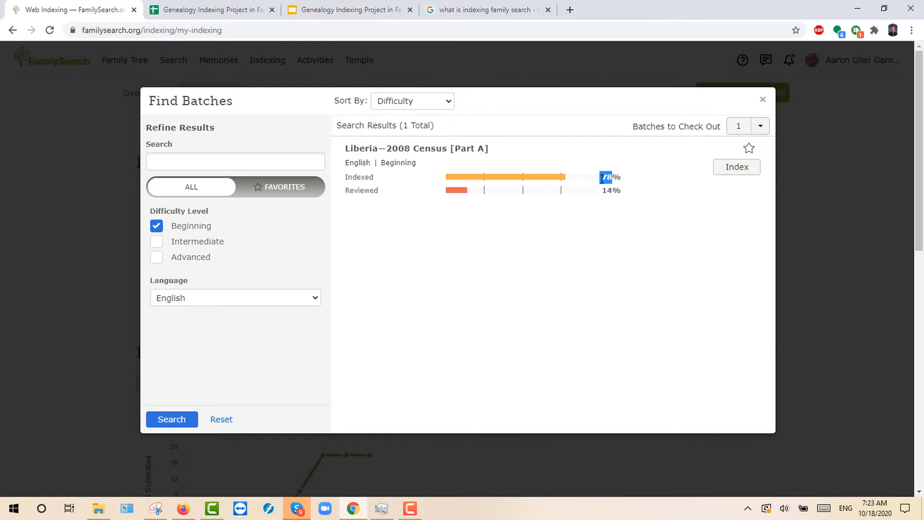
left_click(738, 168)
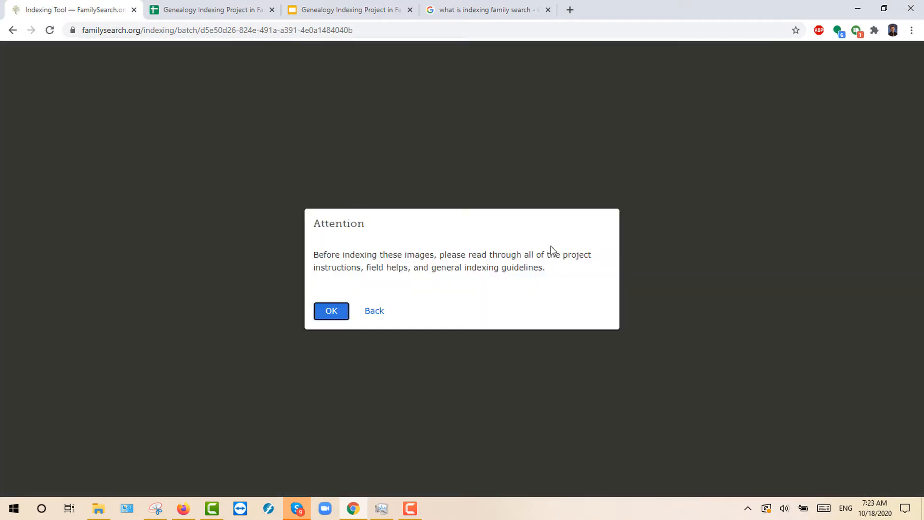
Step: Dismiss the attention notice, keep Yes for indexing the image, and continue to Entries
left_click(332, 311)
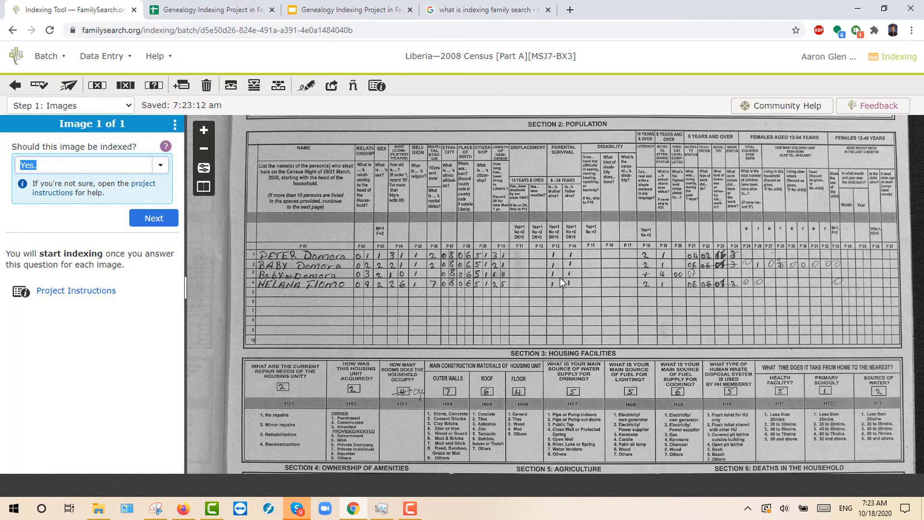
scroll(560, 278, "down", 2)
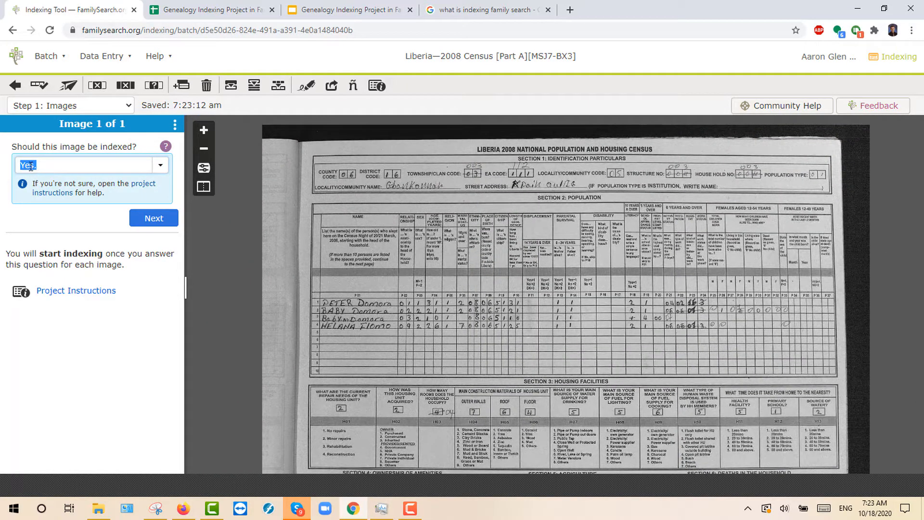
left_click(159, 219)
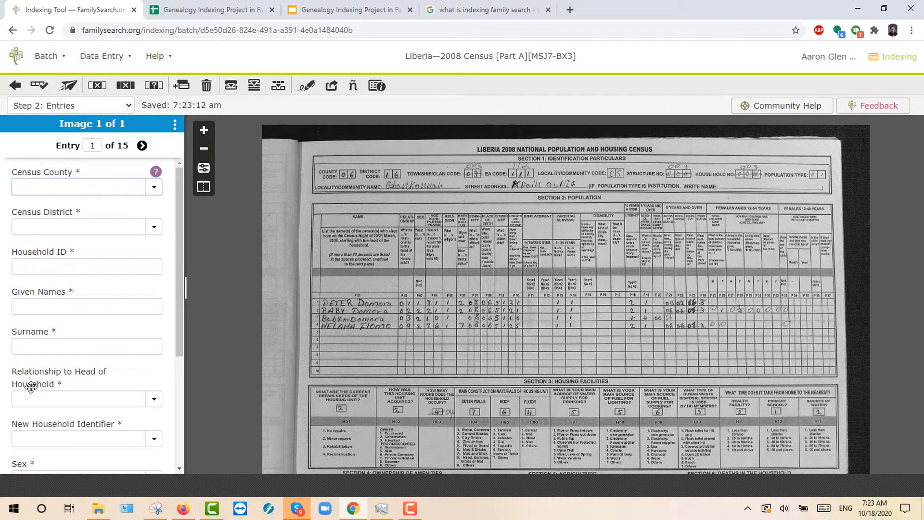
Step: Set Census County to 06 Bong for entry 1
scroll(51, 435, "down", 3)
scroll(60, 375, "up", 4)
scroll(362, 177, "up", 6)
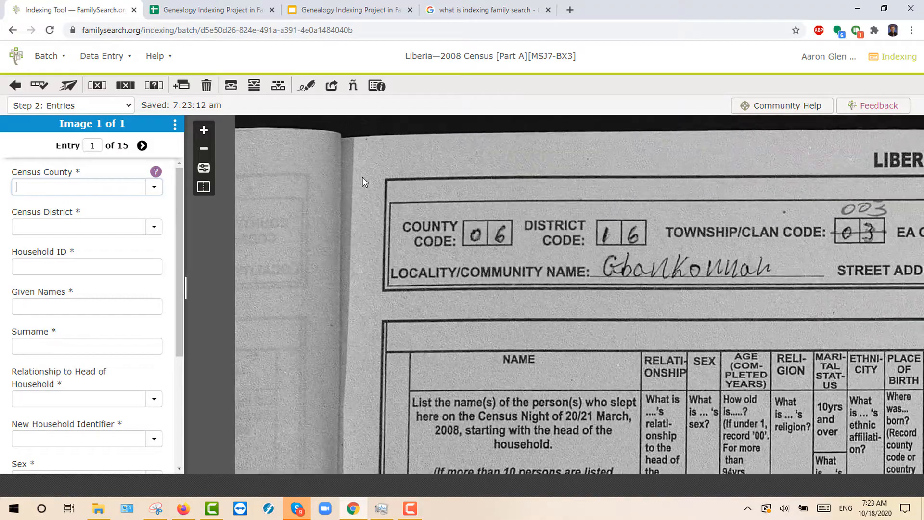
scroll(362, 178, "down", 5)
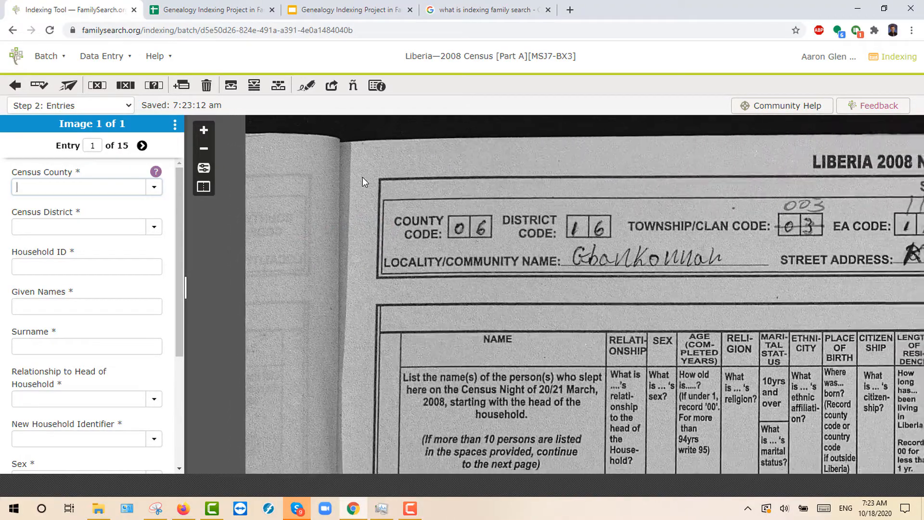
scroll(362, 181, "down", 2)
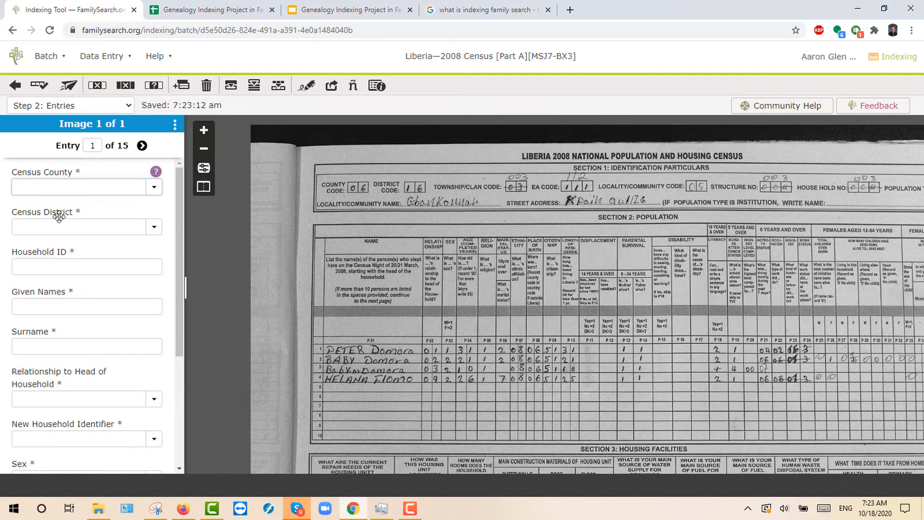
type("06")
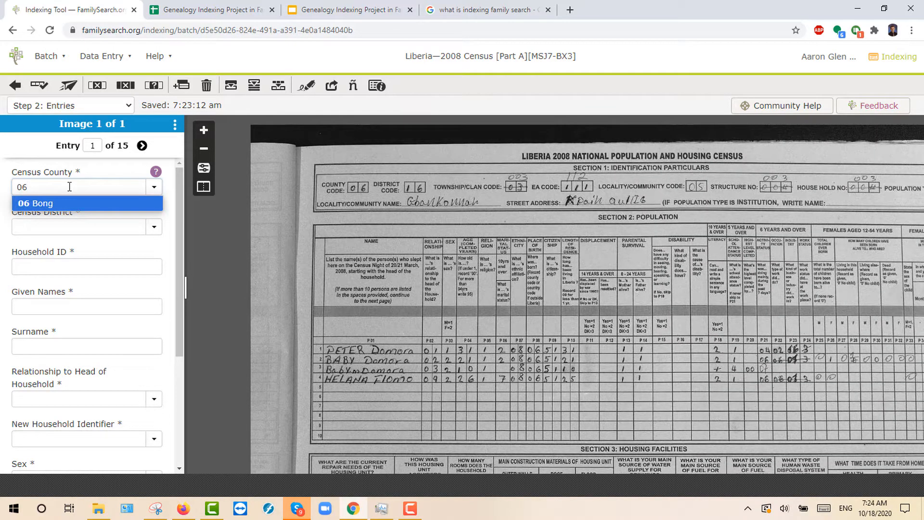
left_click(55, 204)
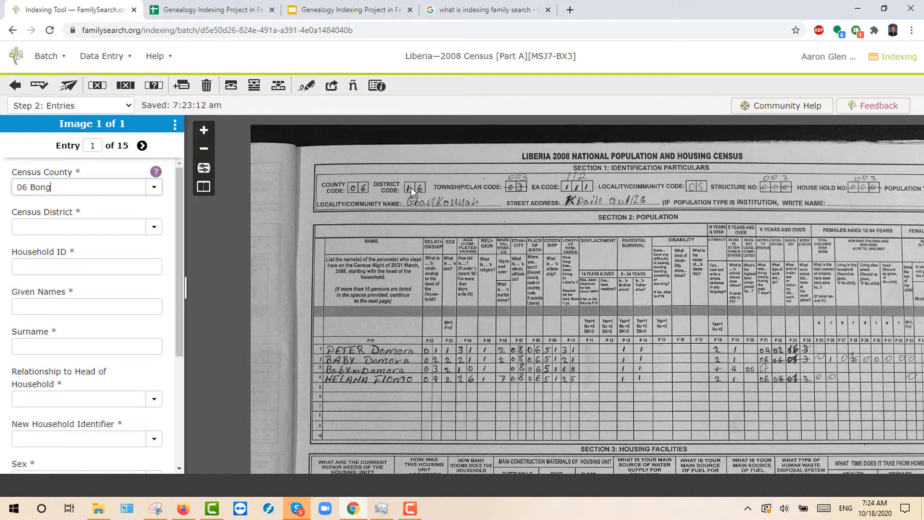
scroll(412, 188, "up", 5)
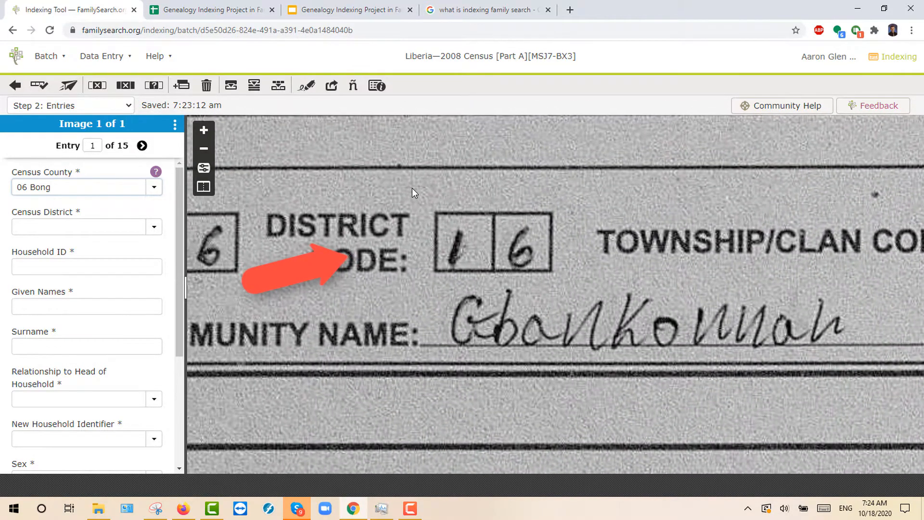
scroll(412, 192, "down", 5)
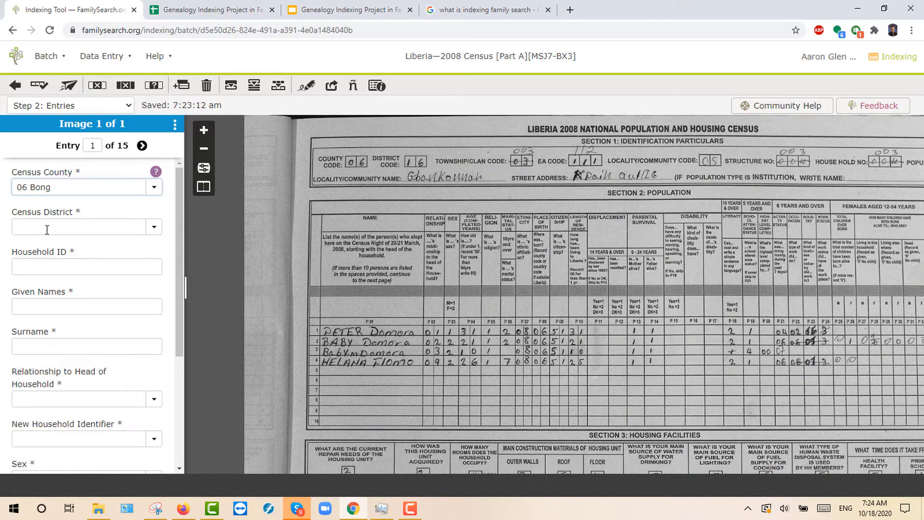
Step: Enter 16 as the Census District
left_click(48, 229)
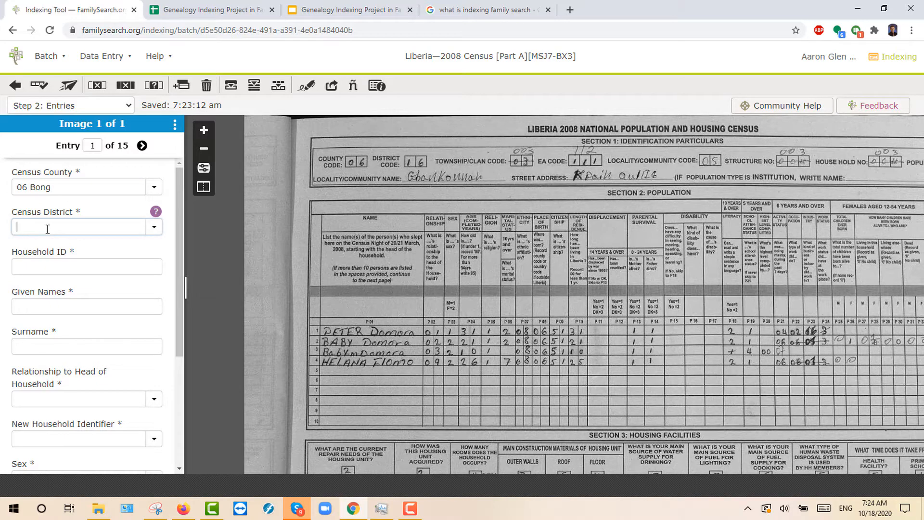
type("16")
scroll(526, 179, "down", 3)
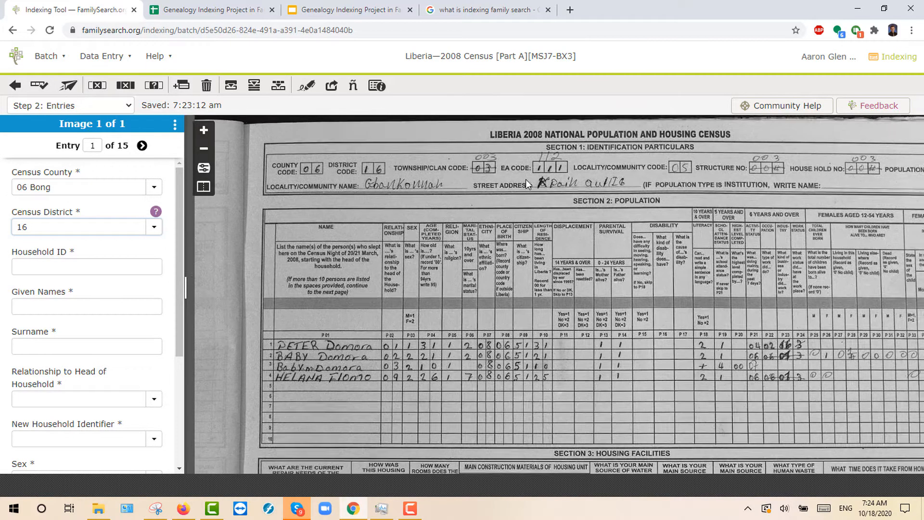
scroll(525, 179, "up", 2)
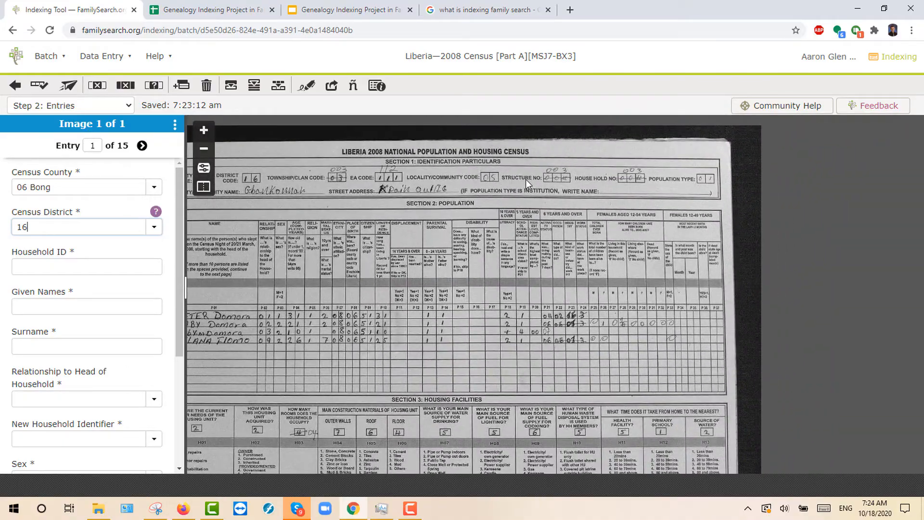
scroll(525, 179, "up", 5)
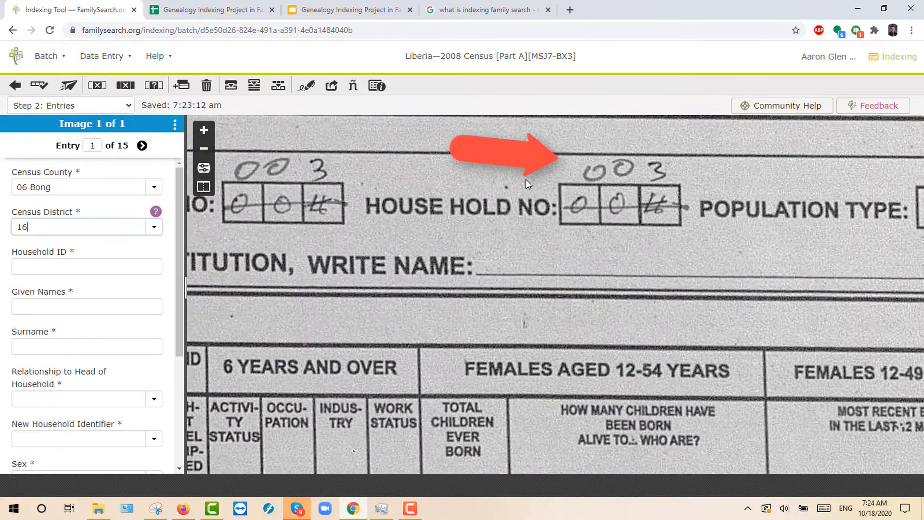
scroll(526, 179, "down", 1)
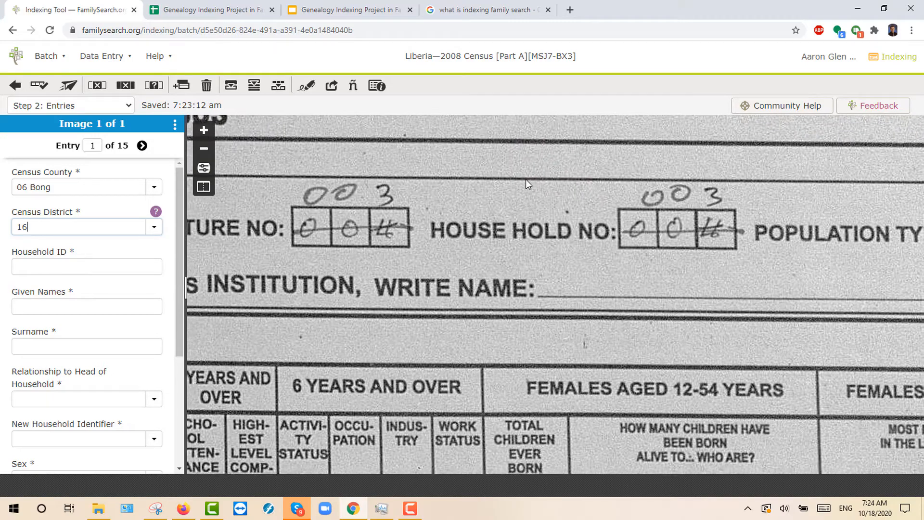
scroll(527, 180, "down", 5)
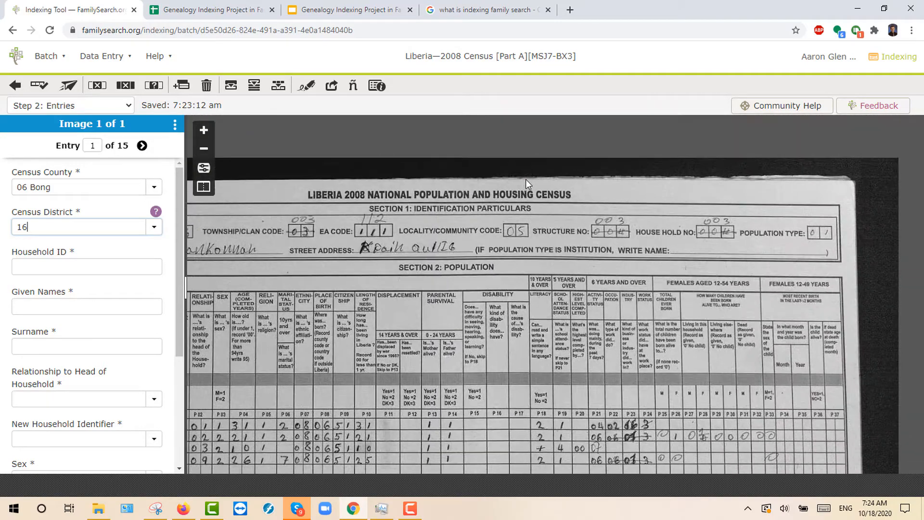
scroll(526, 179, "left", 4)
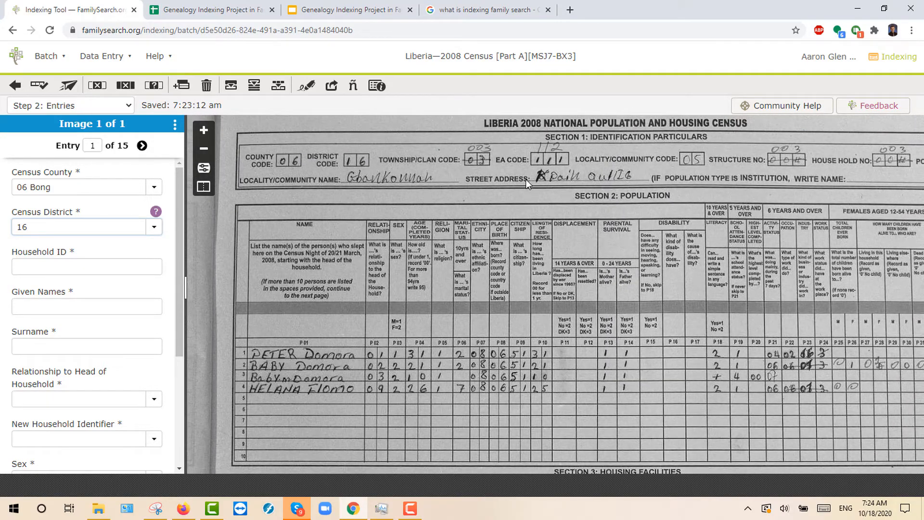
Step: Enter household ID 003 for entry 1
left_click(77, 272)
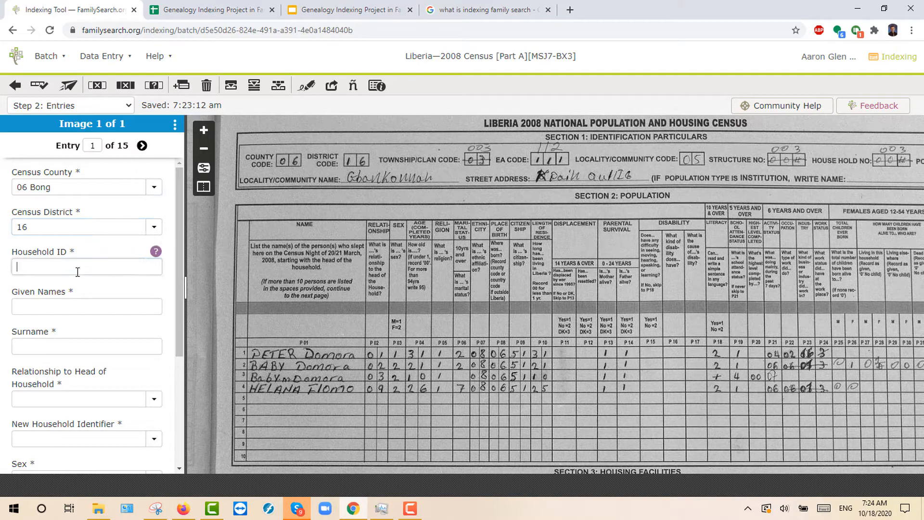
type("003")
scroll(337, 353, "down", 1)
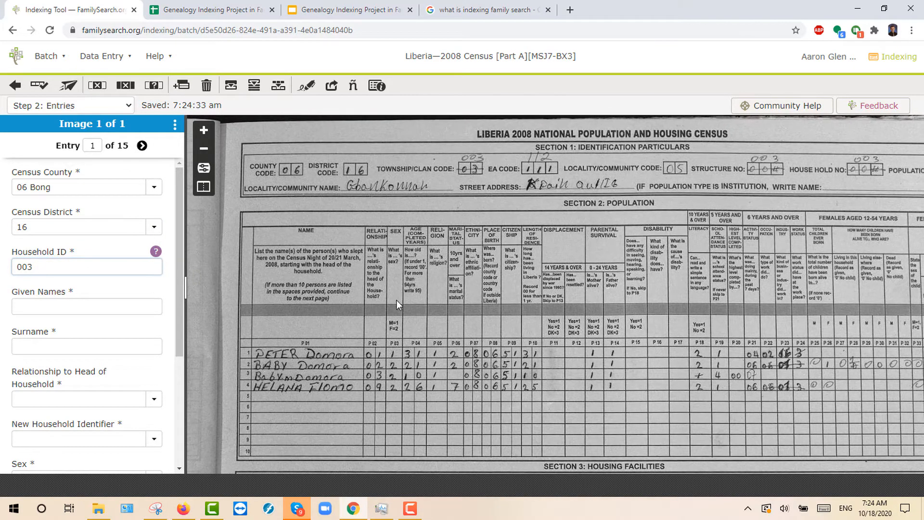
left_click_drag(395, 299, 391, 163)
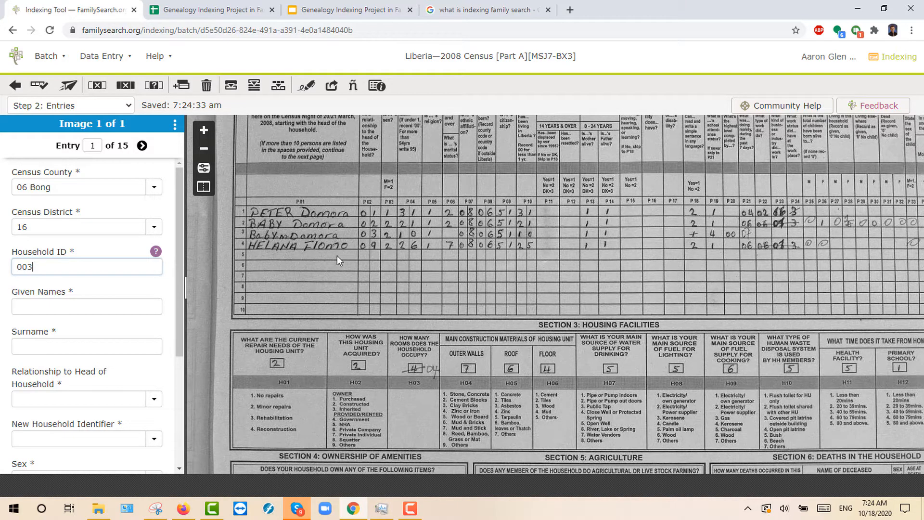
scroll(337, 255, "up", 2)
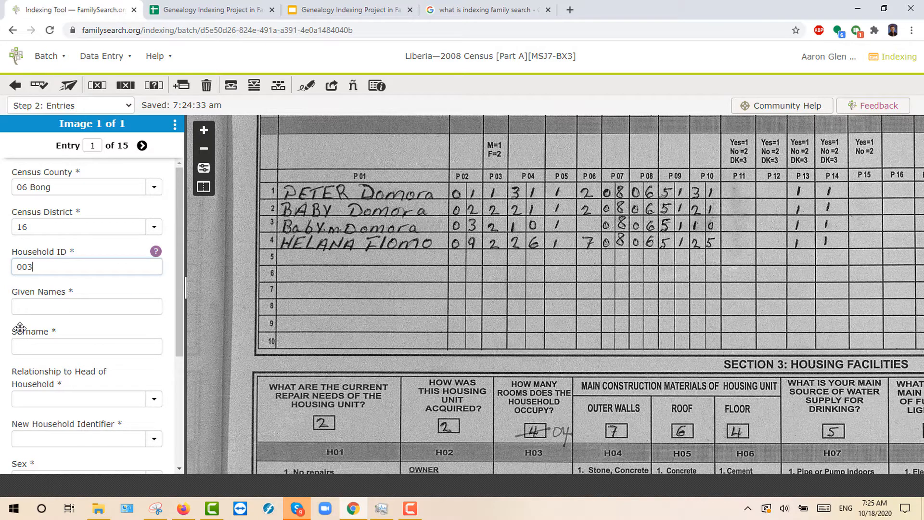
left_click(31, 306)
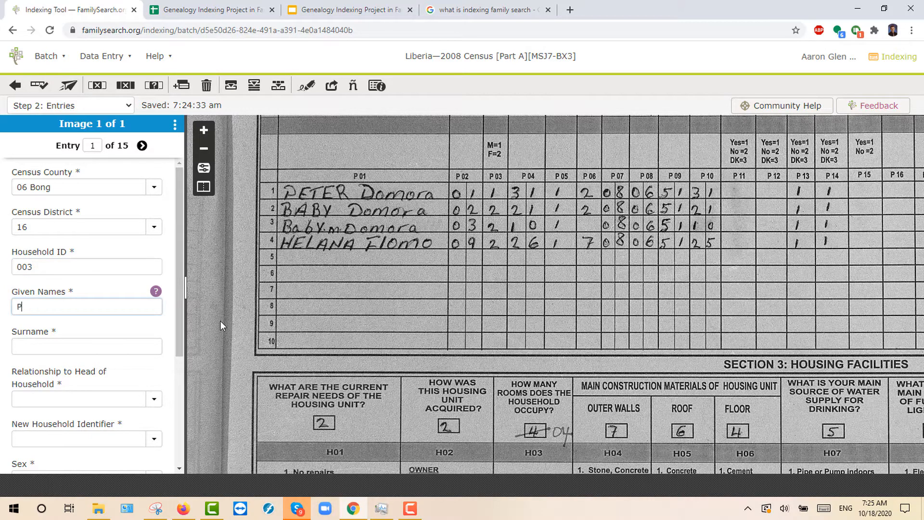
scroll(389, 195, "up", 1)
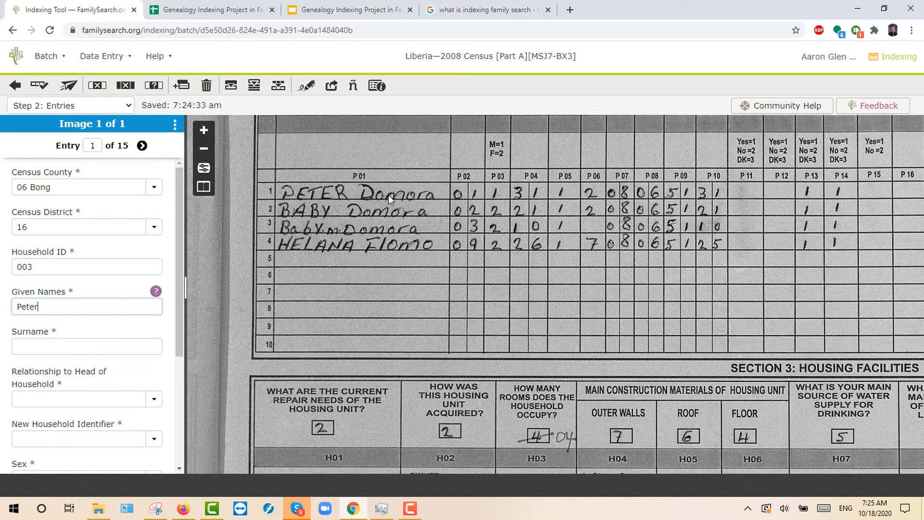
left_click(55, 345)
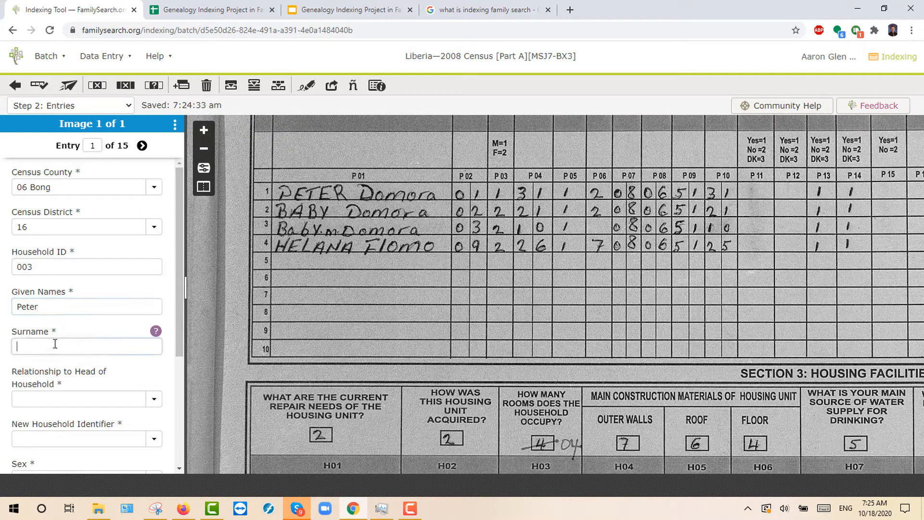
type("Domora")
scroll(79, 326, "down", 3)
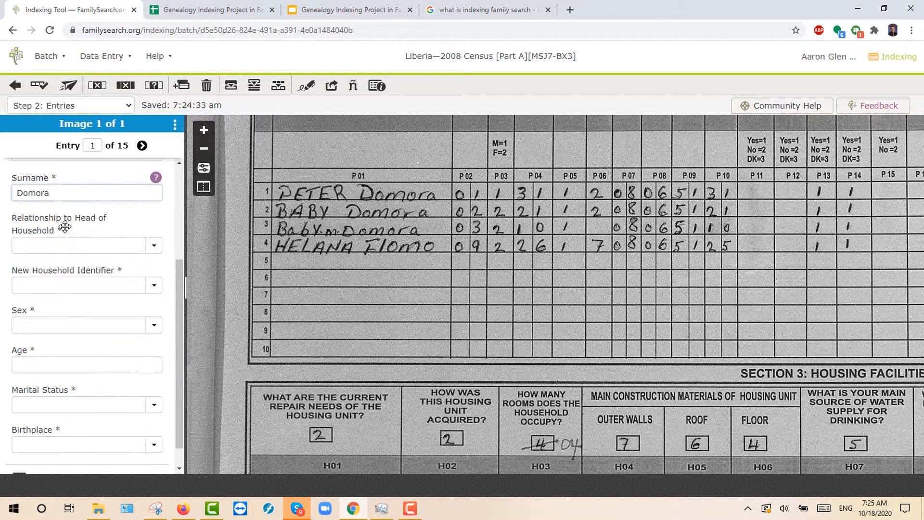
scroll(55, 211, "up", 2)
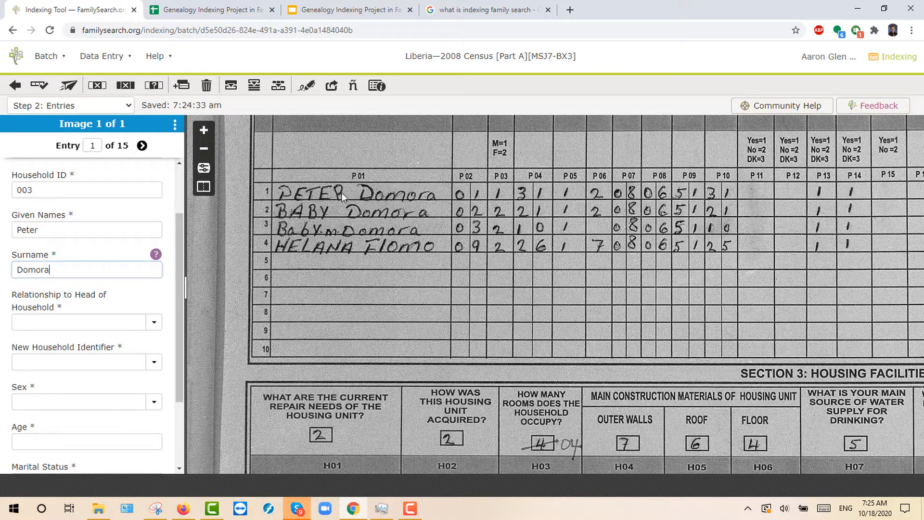
scroll(97, 288, "down", 2)
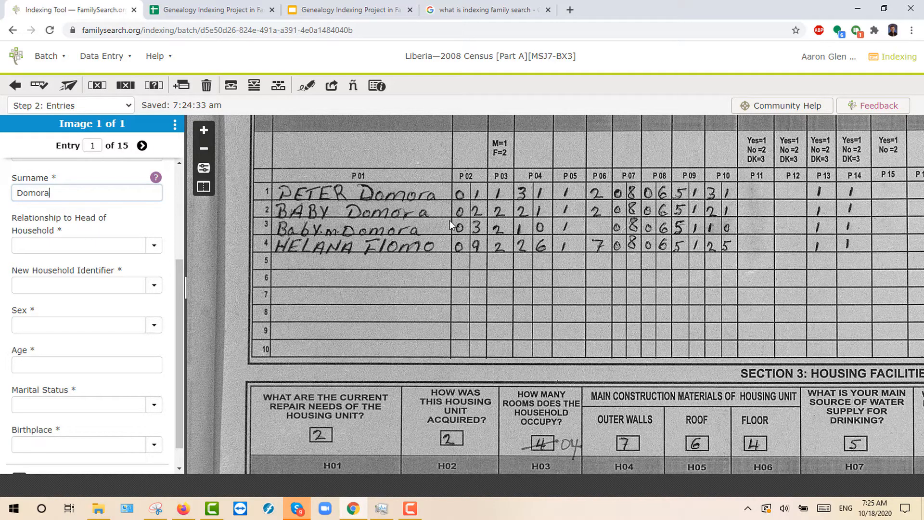
scroll(450, 221, "down", 3)
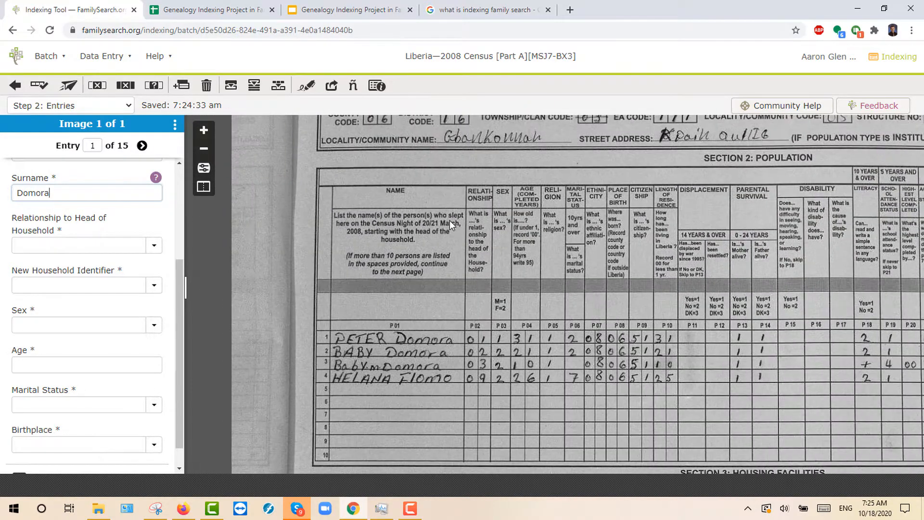
left_click_drag(450, 221, 443, 200)
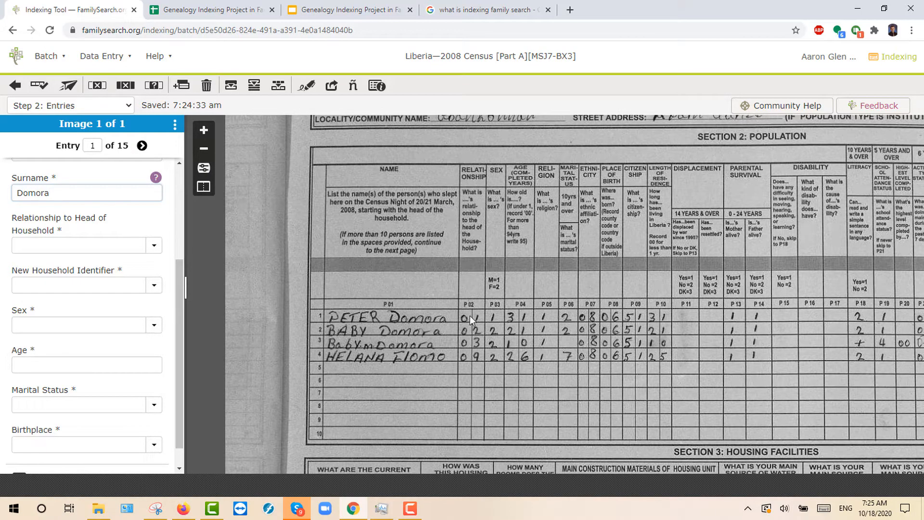
scroll(470, 310, "up", 3)
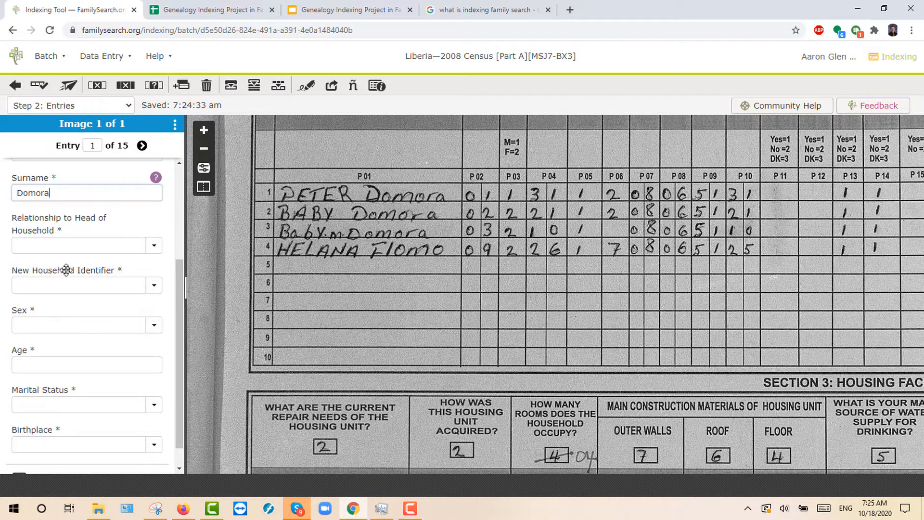
Step: Set Relationship to Head of Household to 01 Head
left_click(152, 246)
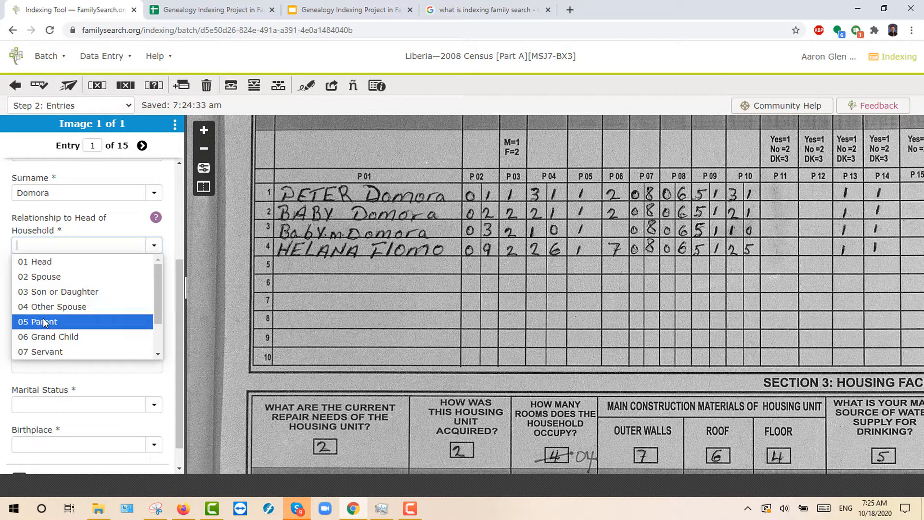
scroll(45, 322, "down", 1)
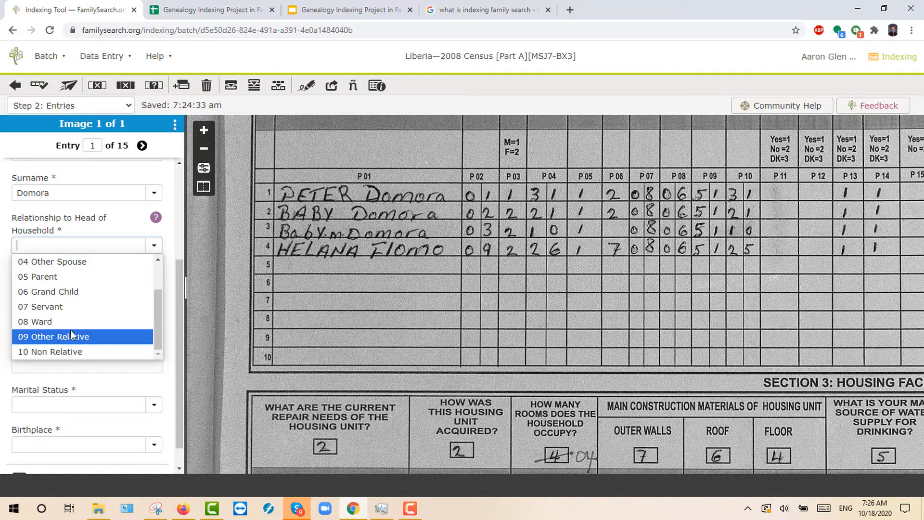
scroll(58, 332, "up", 1)
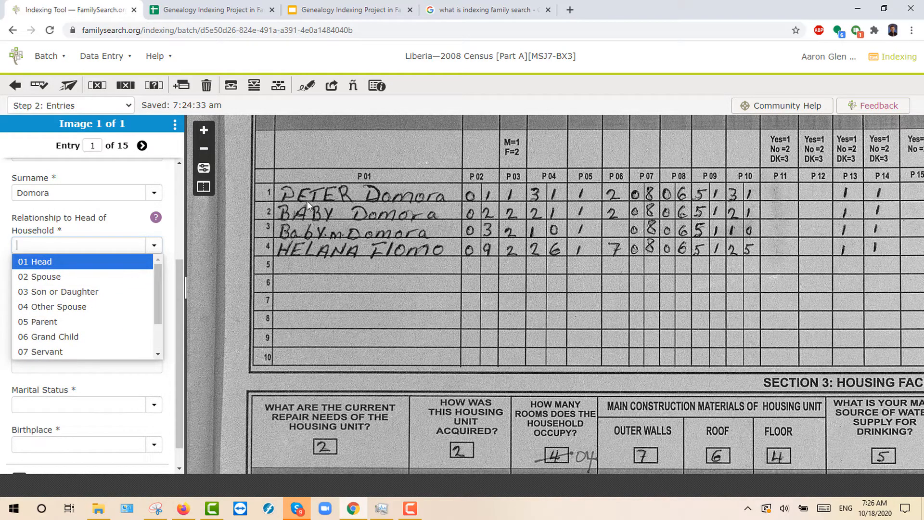
left_click(50, 265)
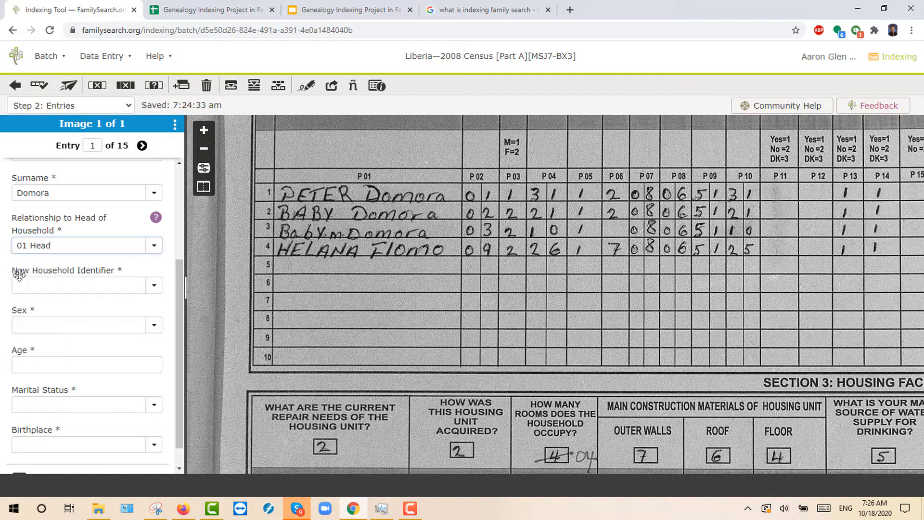
Step: Set New Household Identifier to Yes
left_click(155, 287)
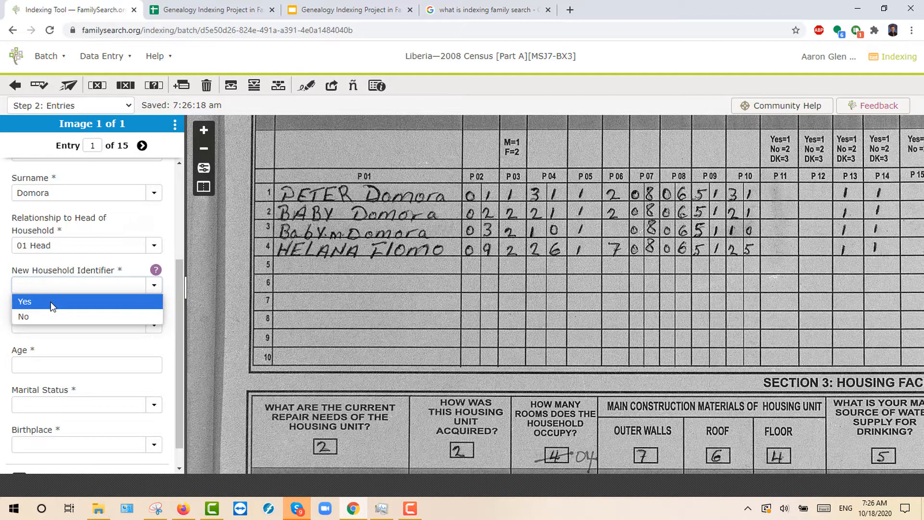
left_click(54, 302)
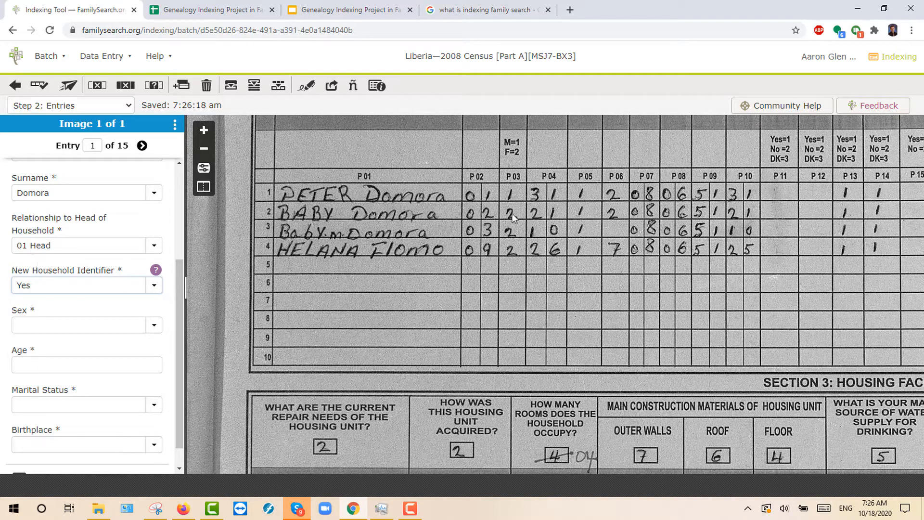
left_click(150, 286)
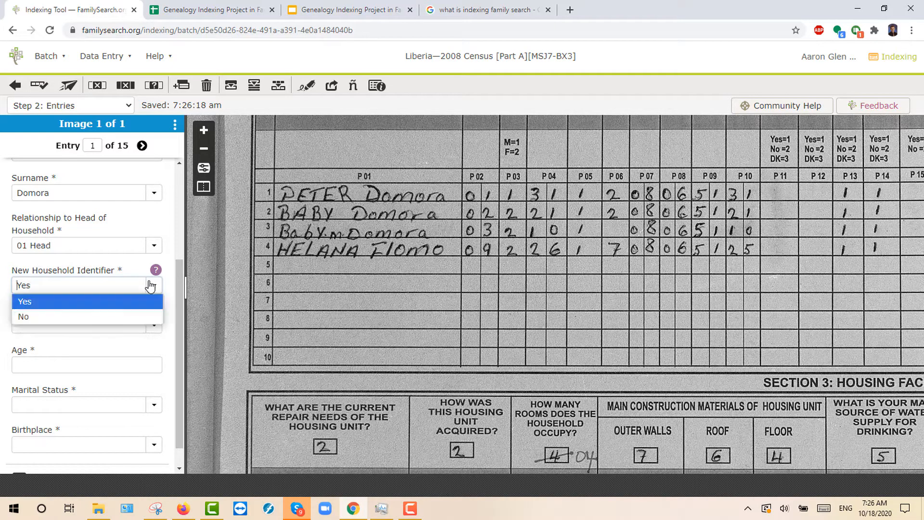
left_click(51, 301)
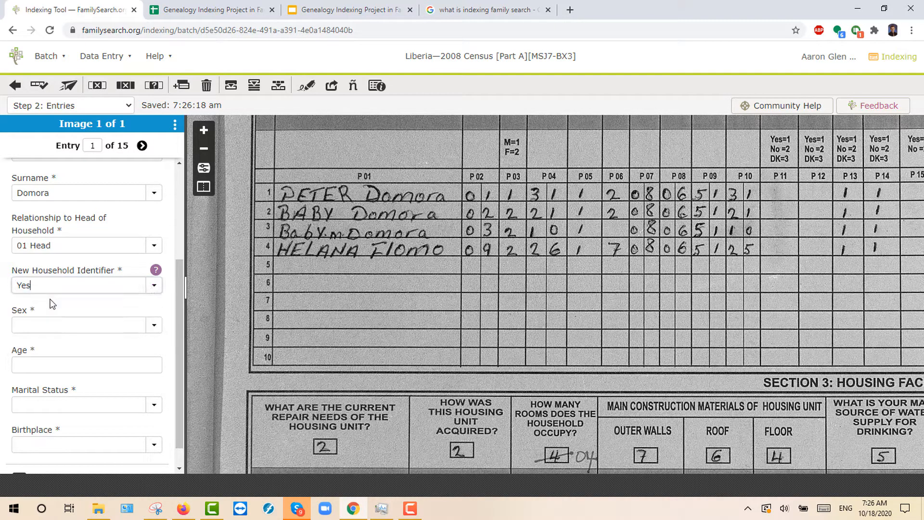
scroll(64, 290, "down", 1)
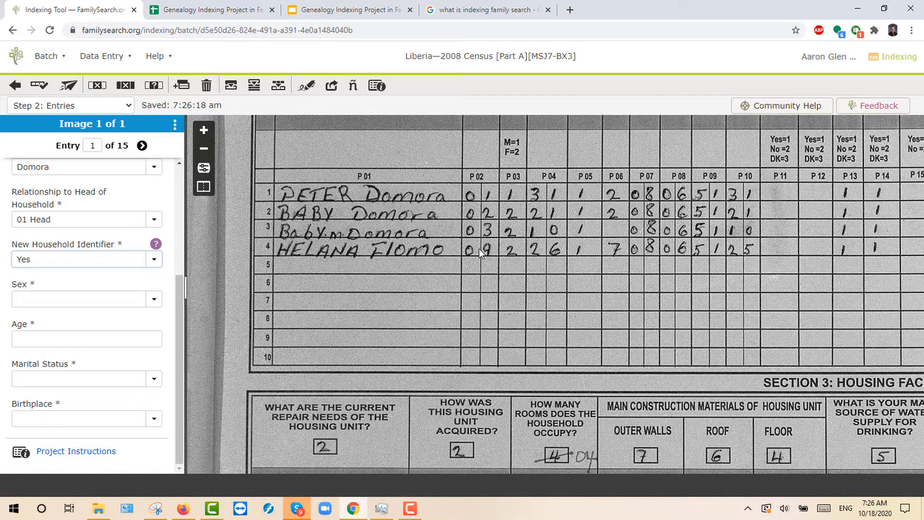
scroll(494, 249, "up", 3)
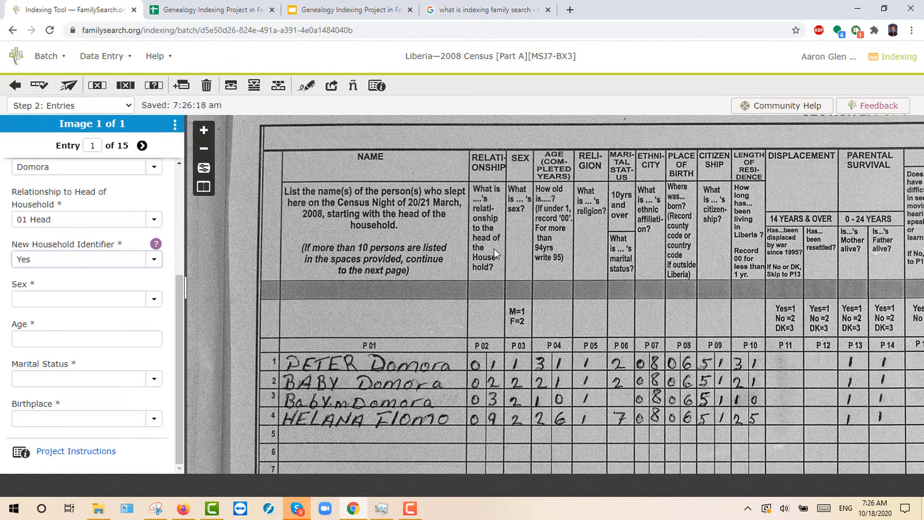
scroll(494, 248, "down", 3)
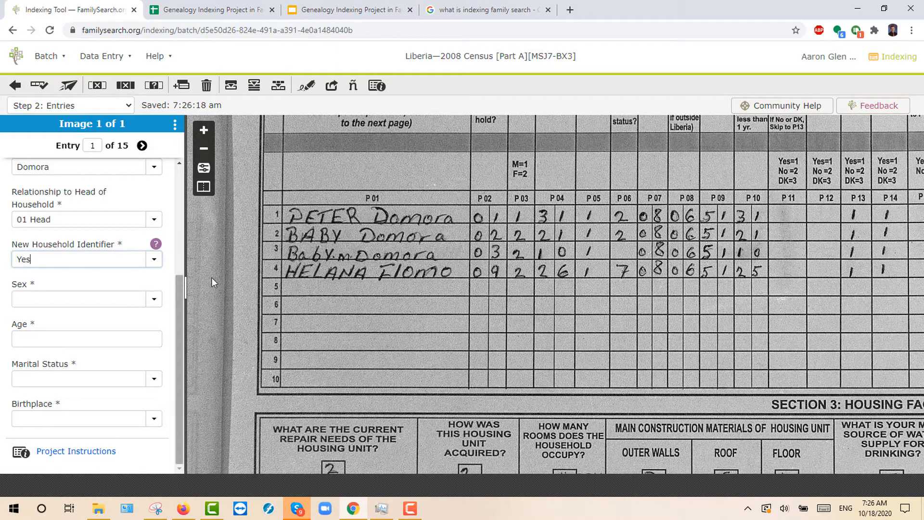
Step: Set entry 1's sex to 1 Male and age to 31
left_click(65, 298)
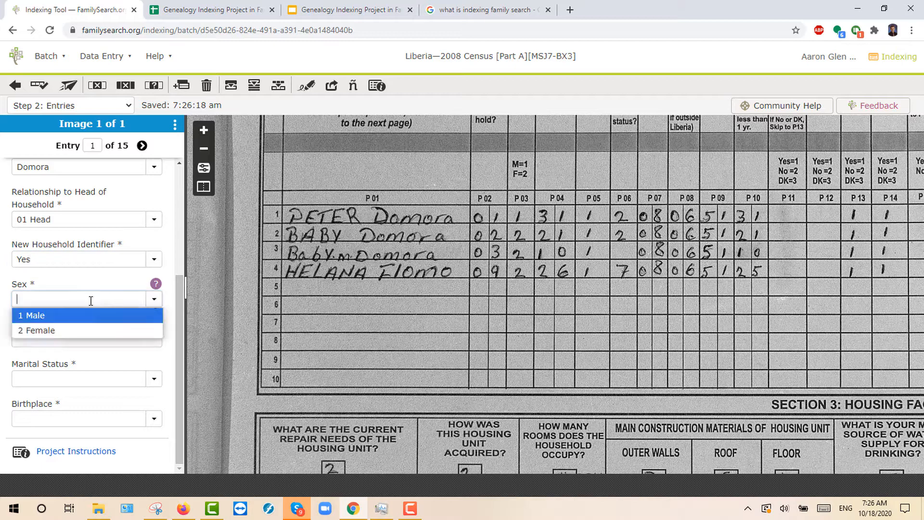
left_click(53, 319)
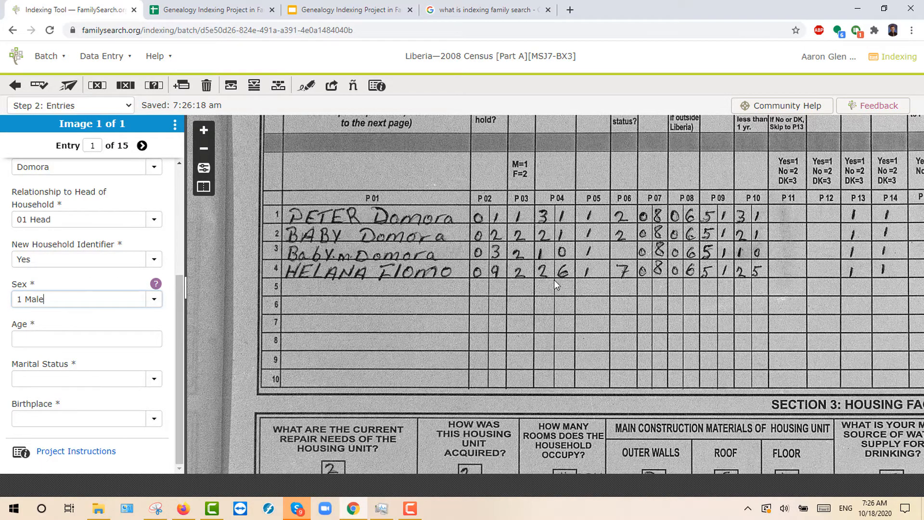
scroll(553, 279, "up", 3)
scroll(554, 280, "down", 3)
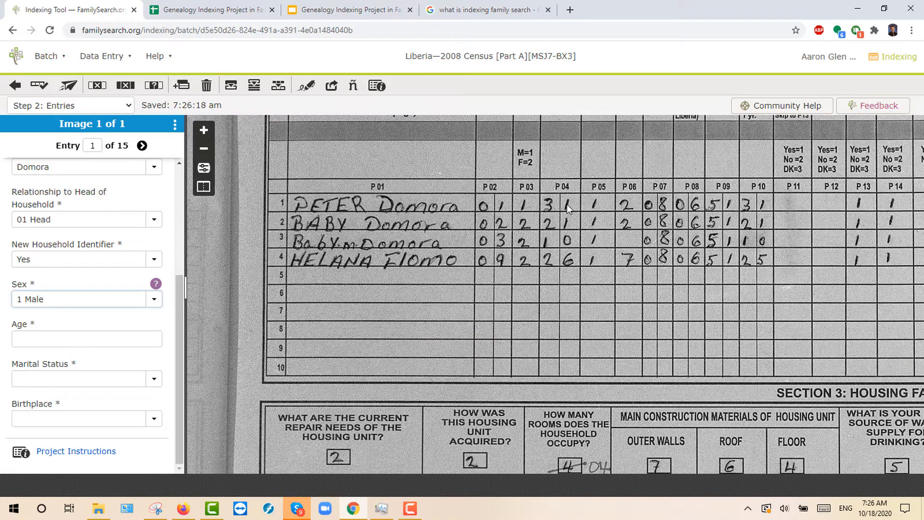
left_click(63, 338)
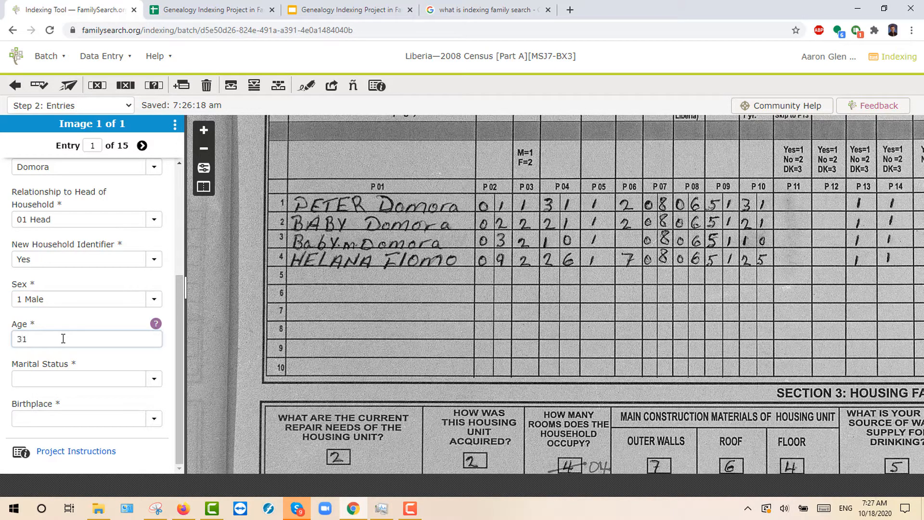
type("31")
Step: Set marital status to 2 Married Monogamous and birthplace to 06 Bong, then advance to entry 2
left_click(52, 377)
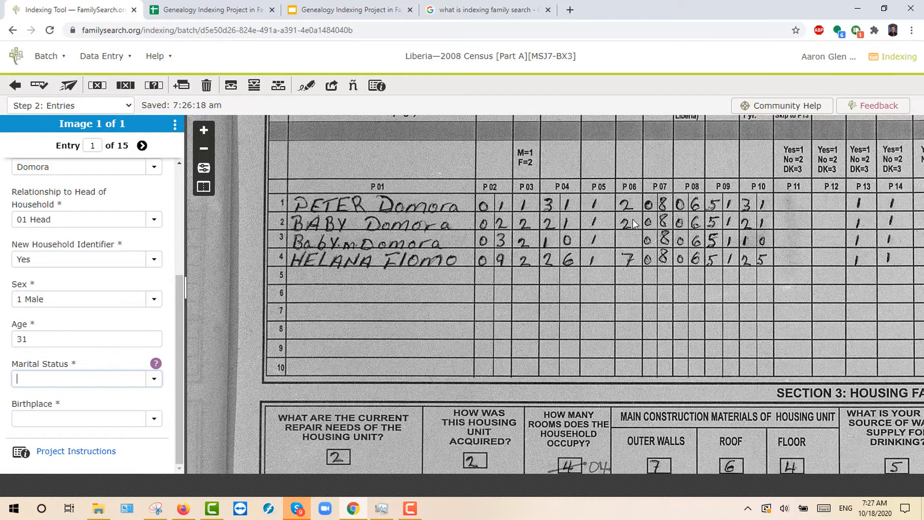
scroll(633, 224, "up", 3)
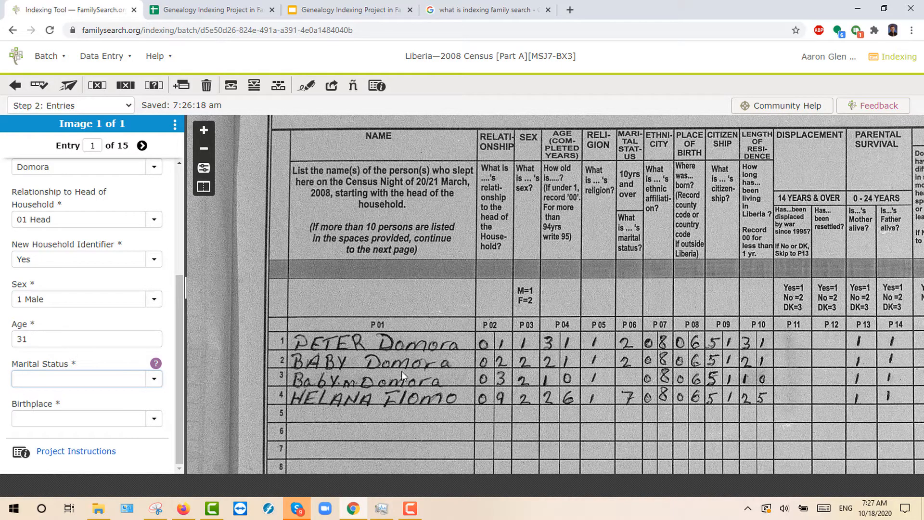
scroll(635, 376, "down", 2)
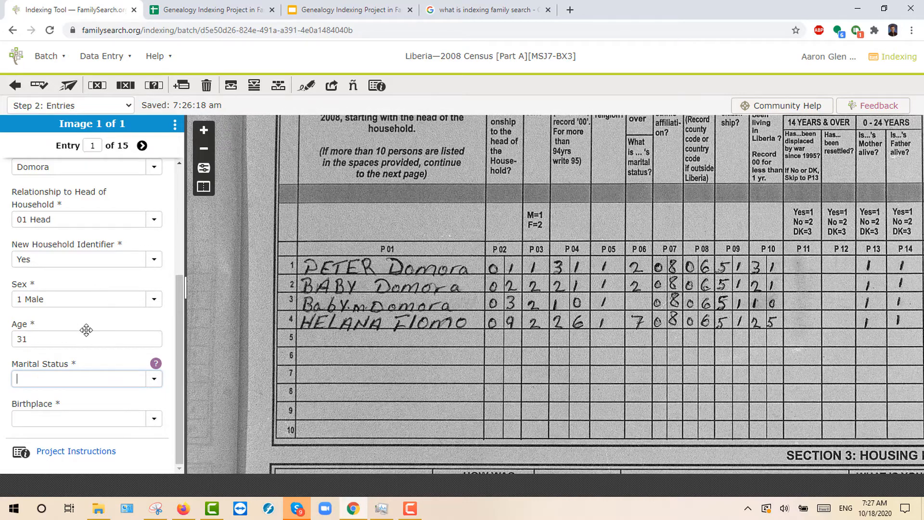
left_click(153, 379)
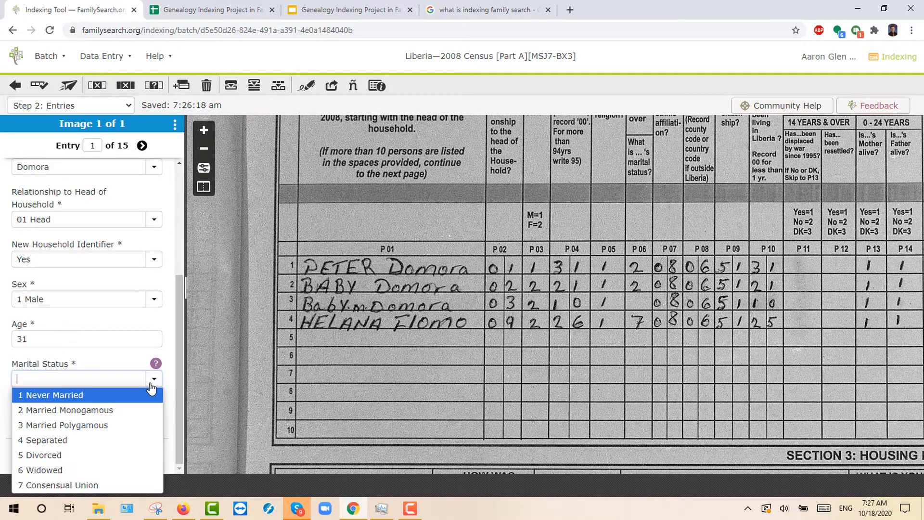
left_click(68, 409)
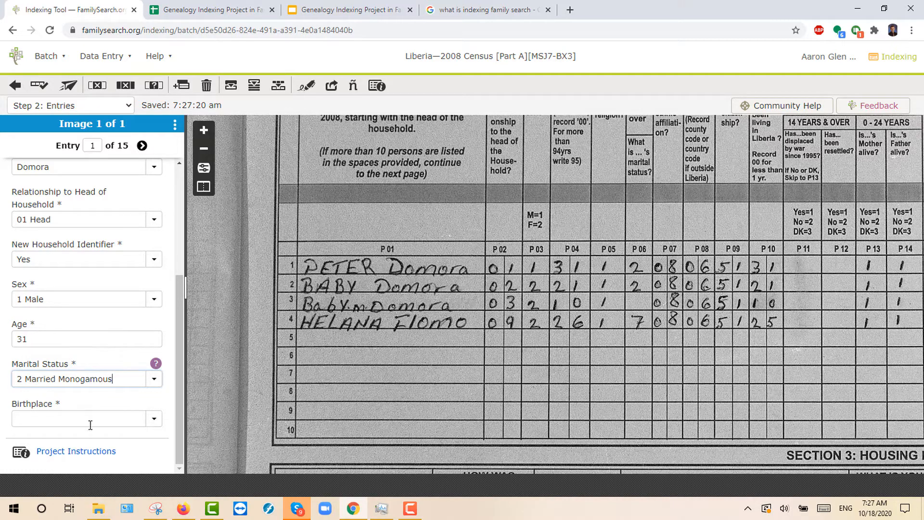
scroll(659, 249, "up", 1)
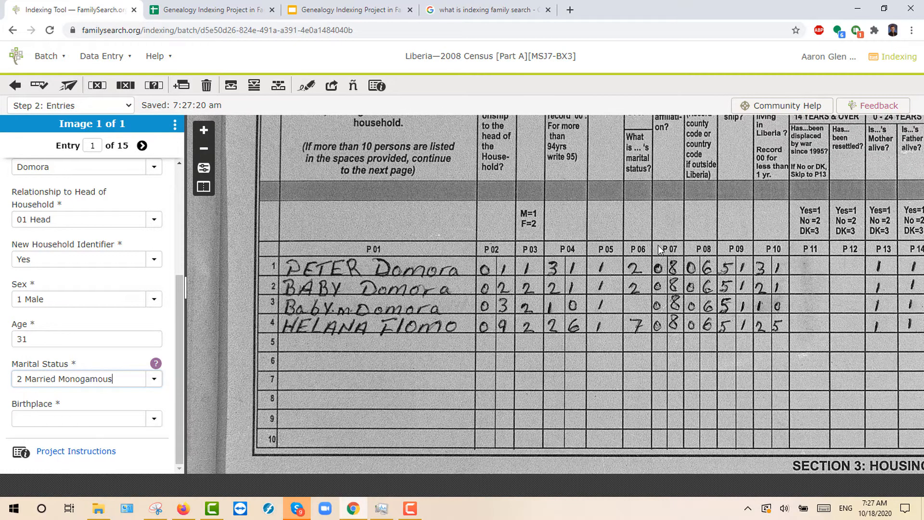
scroll(660, 249, "up", 3)
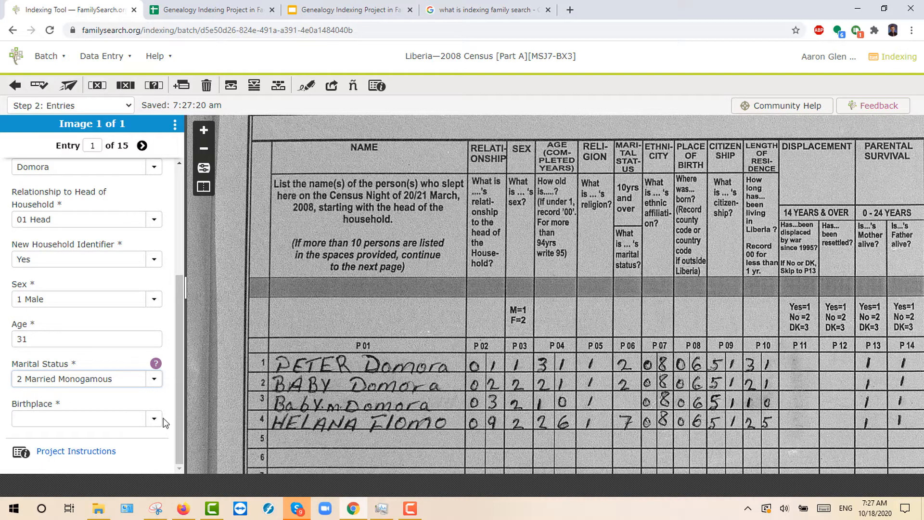
left_click(96, 421)
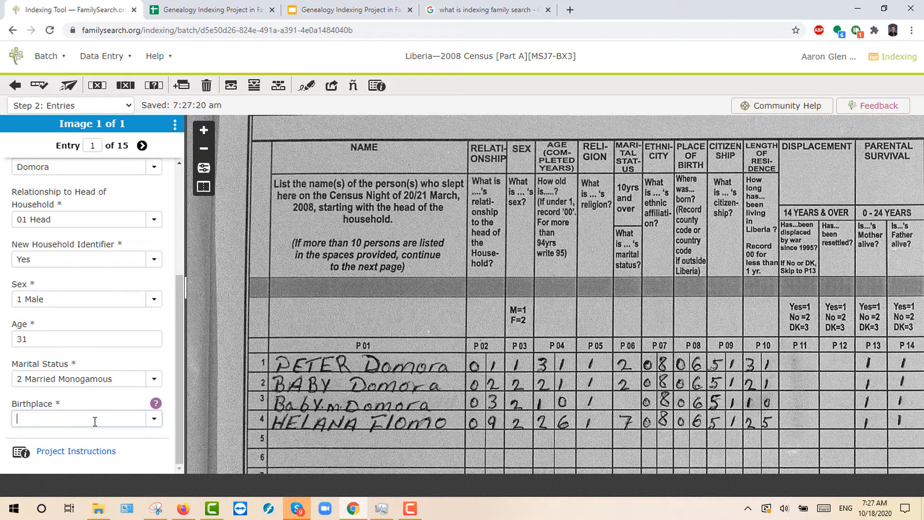
type("06")
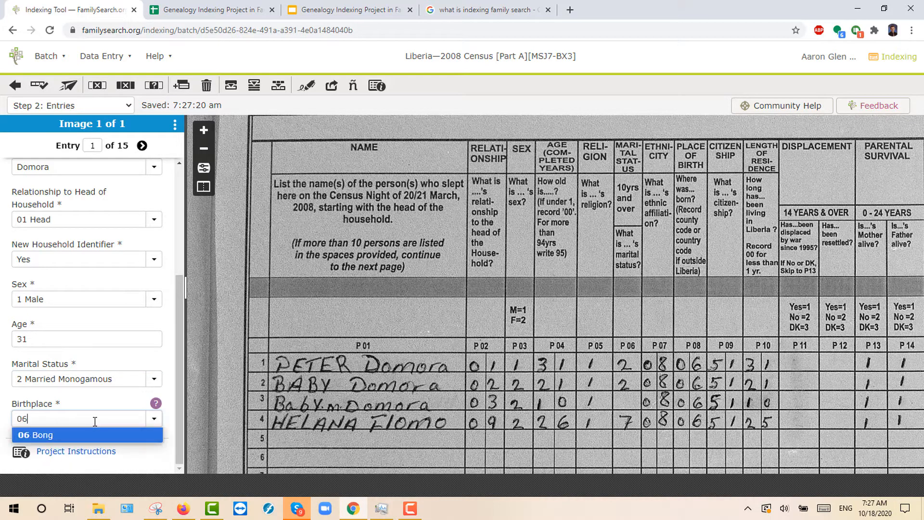
left_click(46, 436)
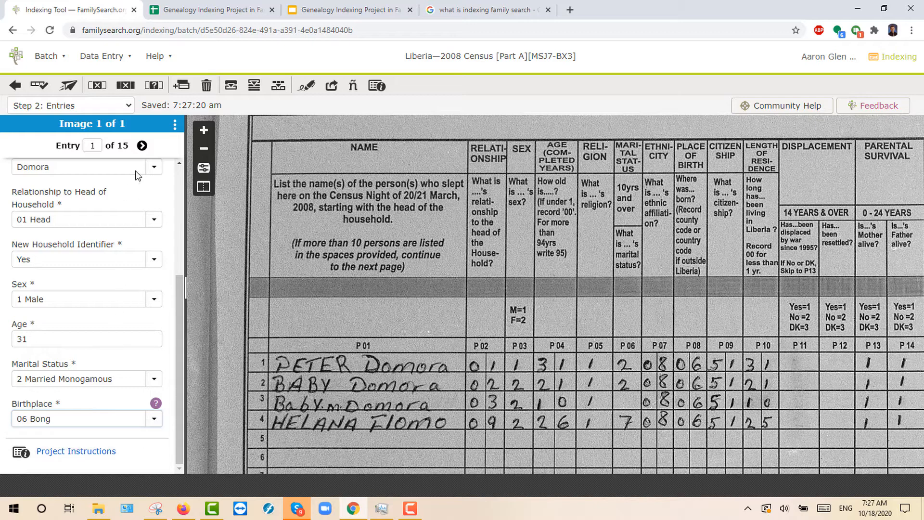
left_click(142, 146)
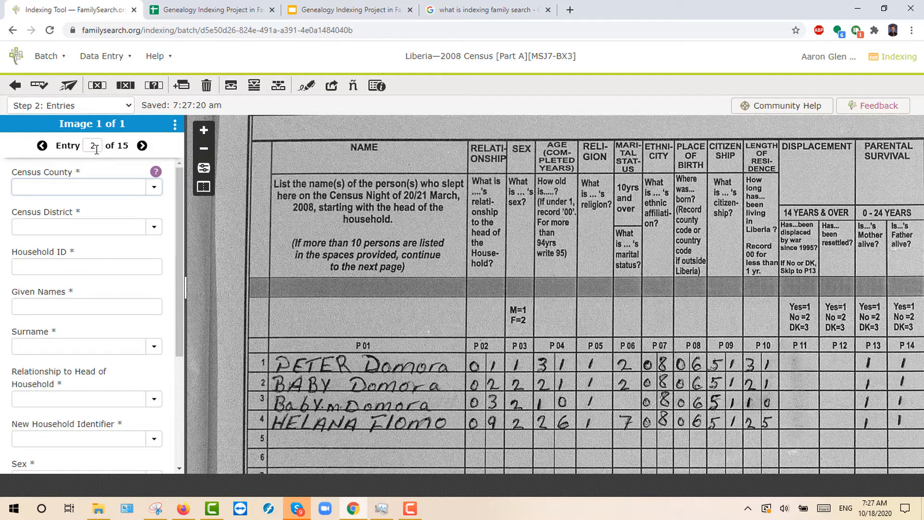
Step: Review entry 1's filled-in fields and return to entry 2
left_click(42, 145)
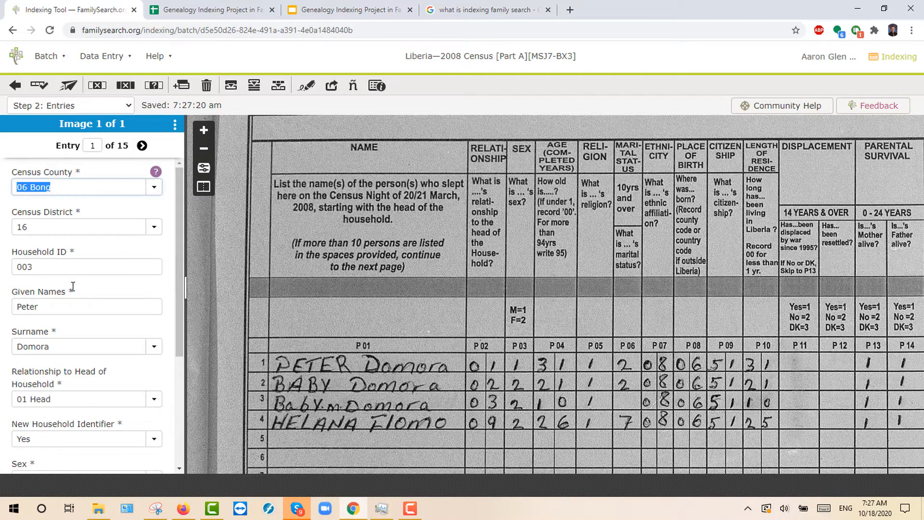
left_click(53, 439)
scroll(52, 414, "down", 4)
left_click(73, 419)
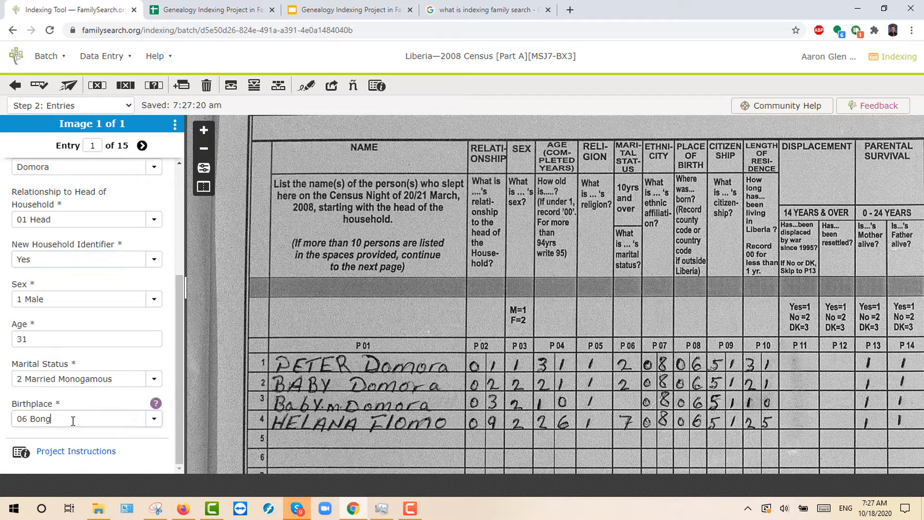
key("Tab")
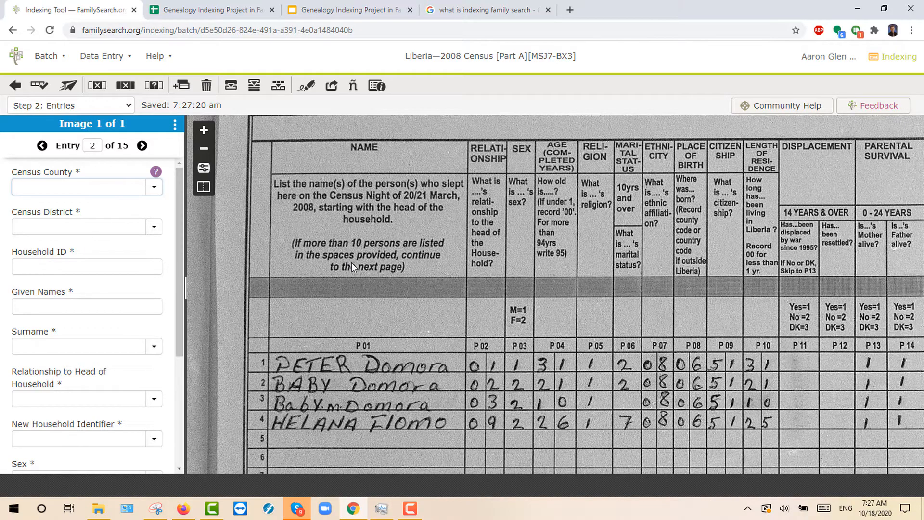
Step: Enter county 06 Bong, district 16 and household ID 003 for entry 2
scroll(352, 261, "up", 3)
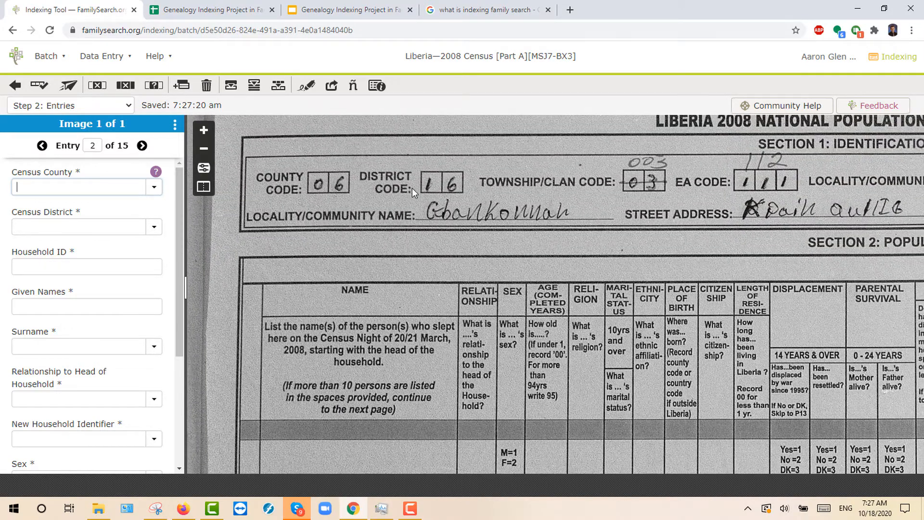
left_click_drag(681, 201, 376, 185)
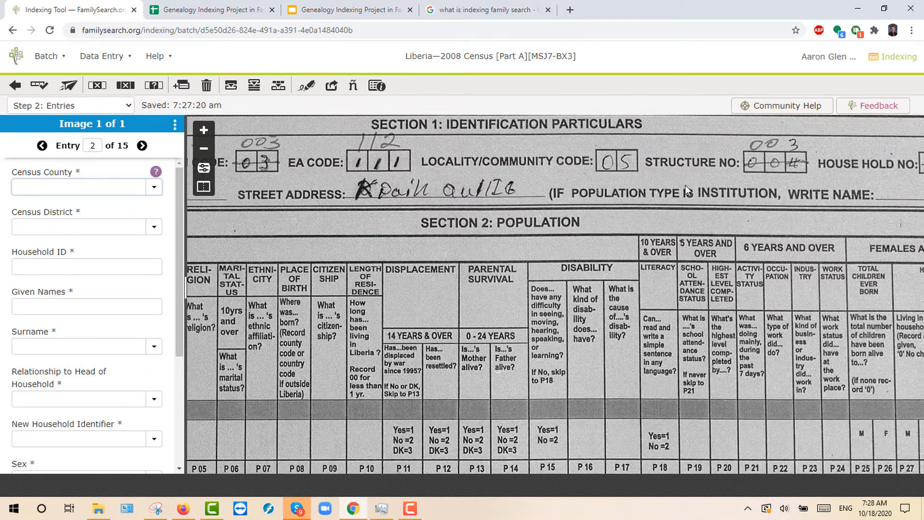
left_click_drag(216, 206, 505, 207)
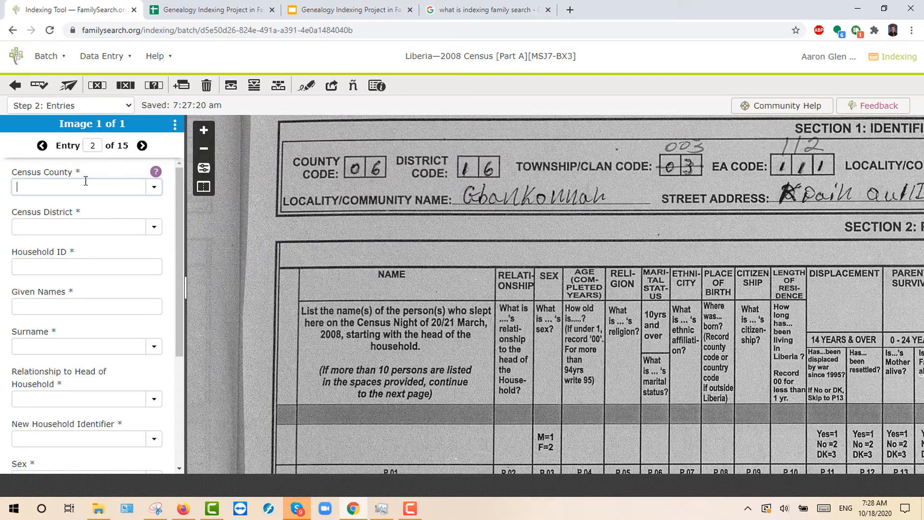
type("06")
key("Tab")
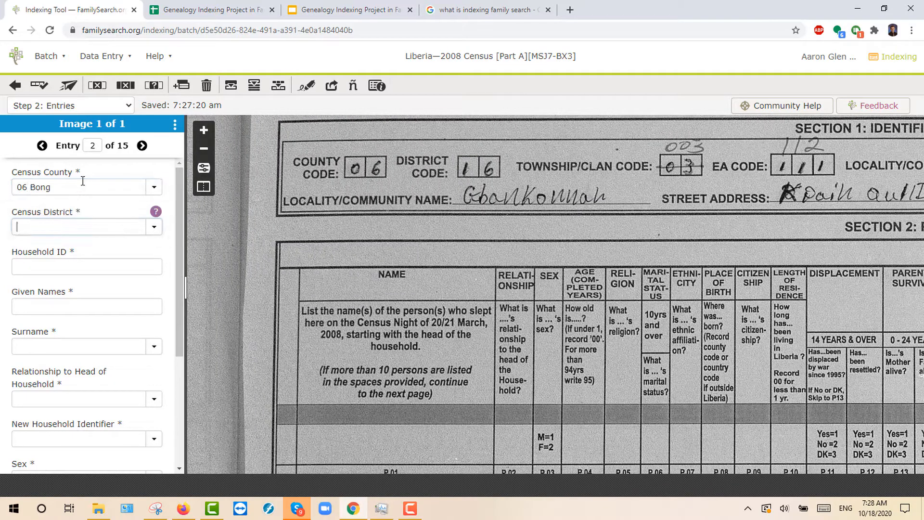
type("16")
key("Tab")
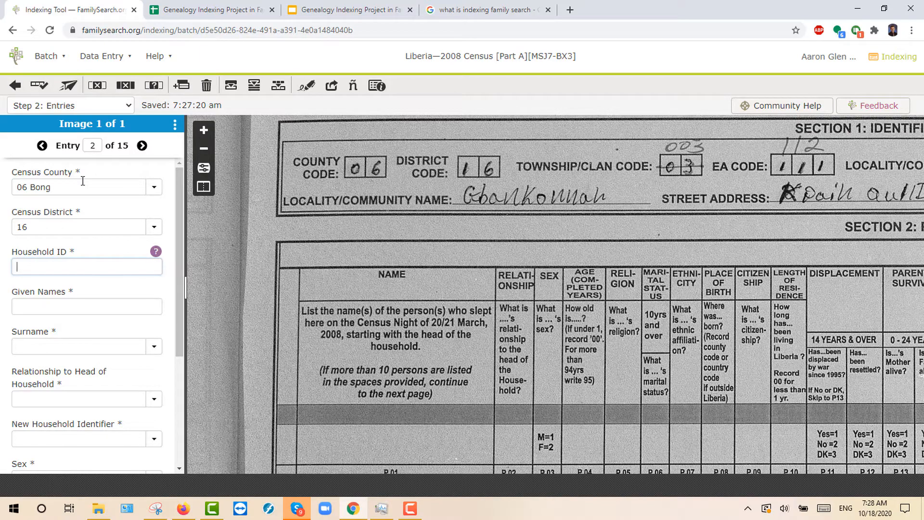
type("003")
key("Tab")
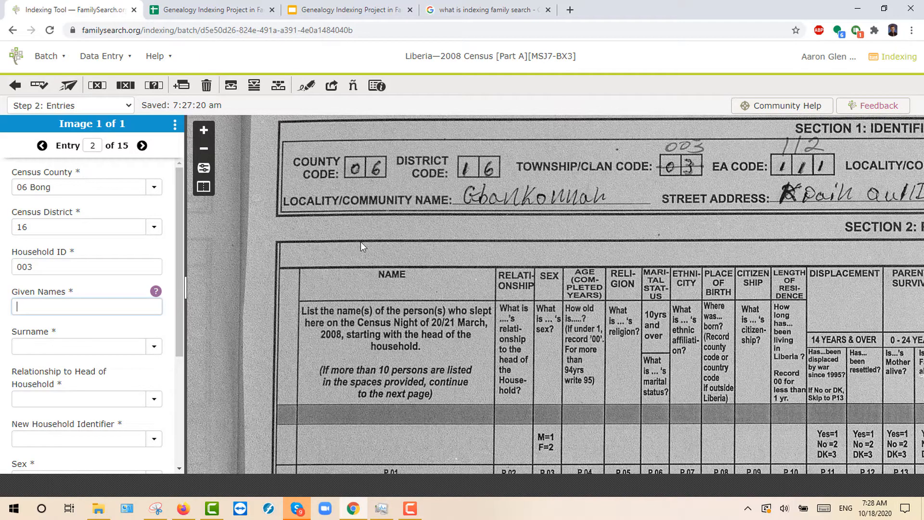
scroll(360, 241, "down", 3)
scroll(426, 250, "down", 2)
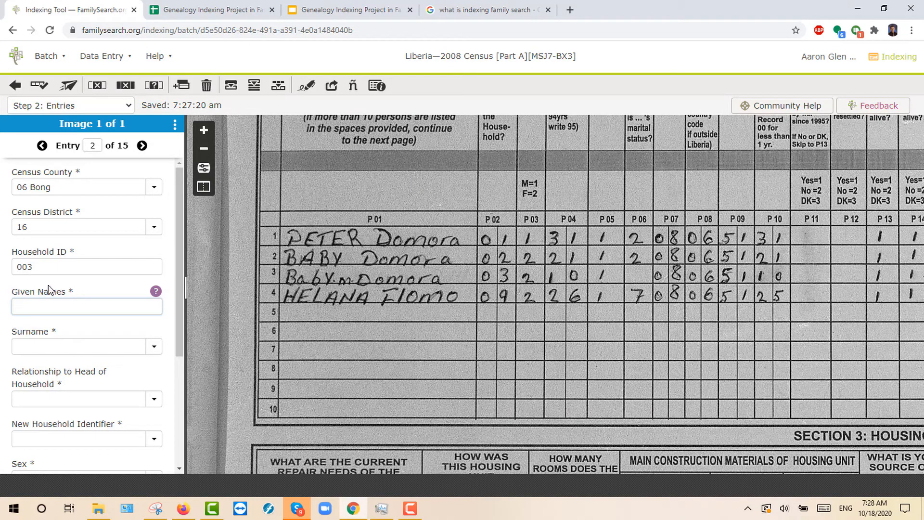
key("Tab")
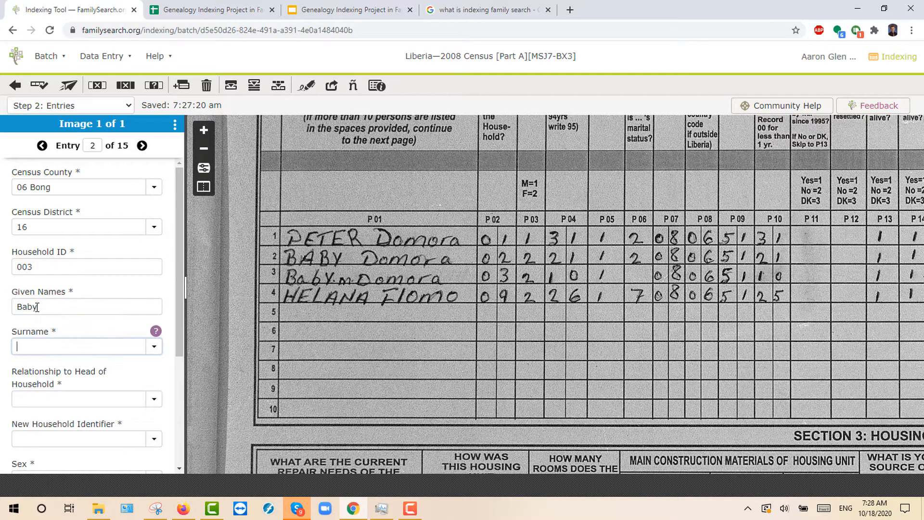
key("Tab")
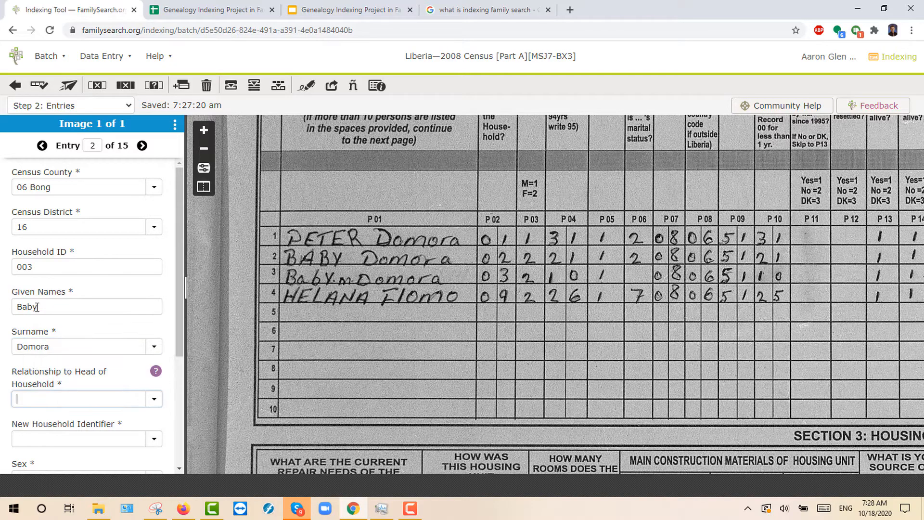
Step: Set relationship to 02 Spouse and New Household Identifier to No
scroll(57, 313, "down", 2)
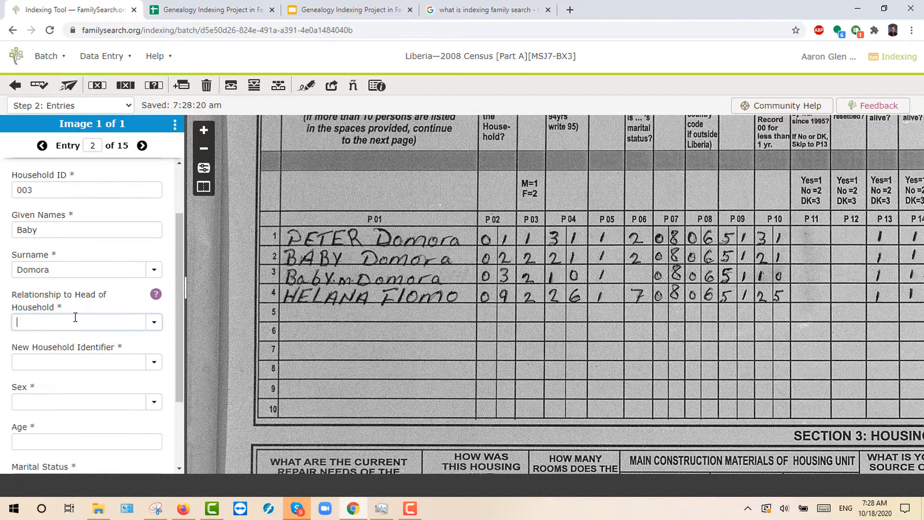
left_click(154, 325)
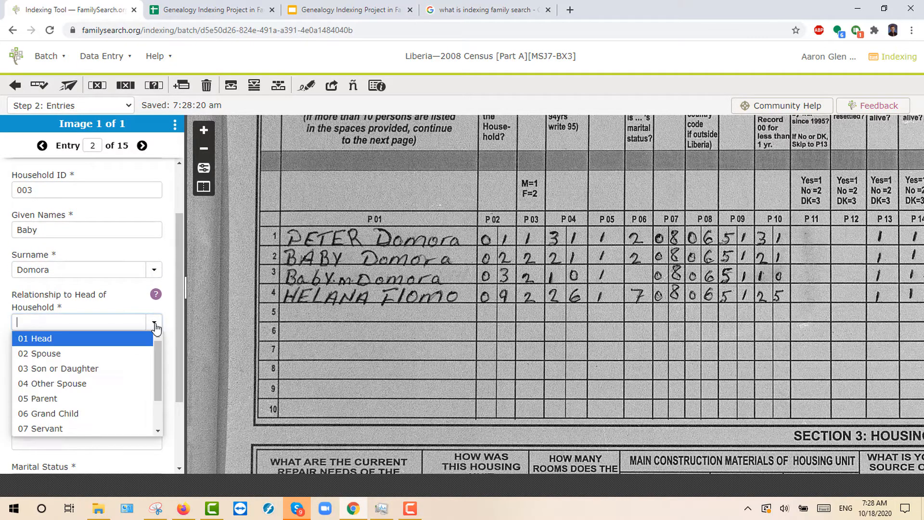
left_click(61, 353)
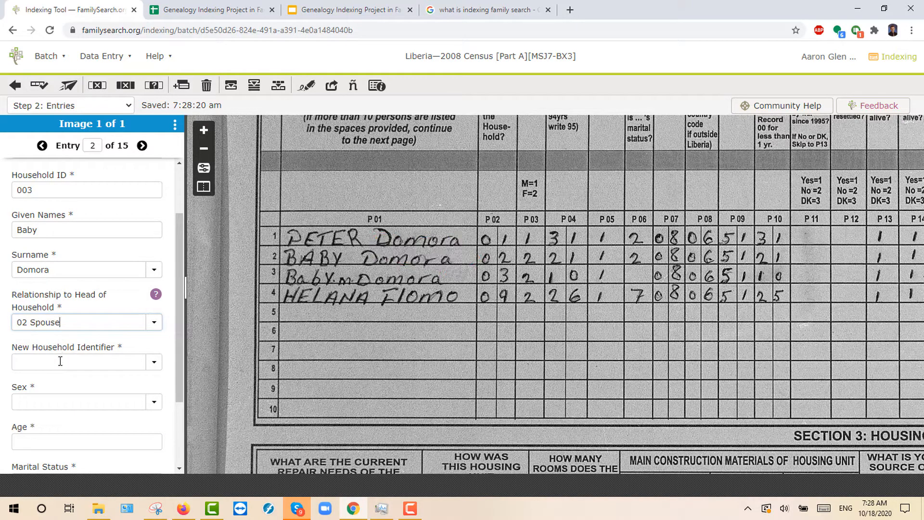
left_click(60, 361)
left_click(154, 362)
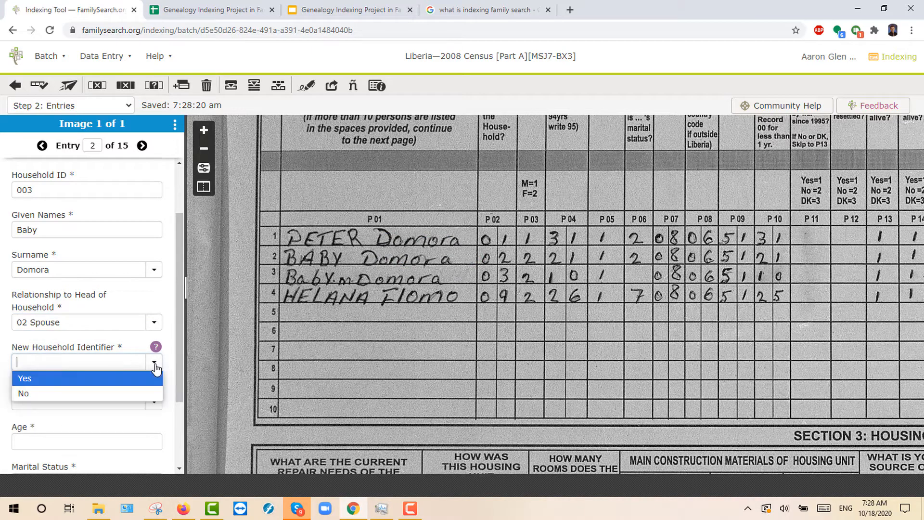
left_click(73, 391)
Step: Set sex to 2 Female, age to 21 and marital status to 2 Married Monogamous
scroll(77, 346, "down", 2)
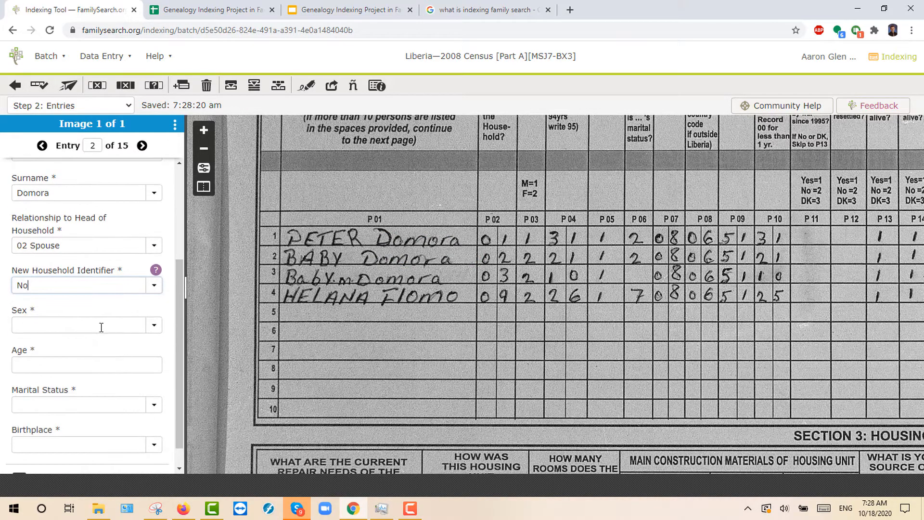
left_click(101, 327)
left_click(150, 329)
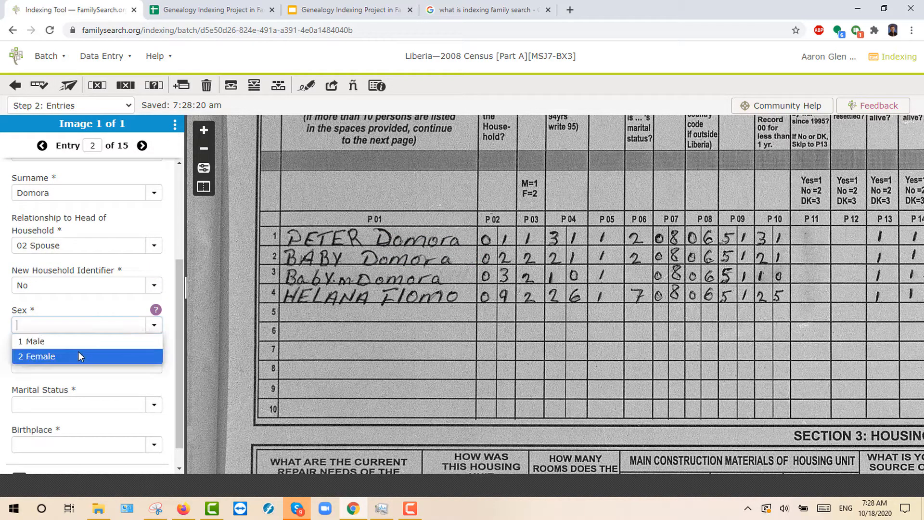
left_click(78, 353)
left_click(58, 365)
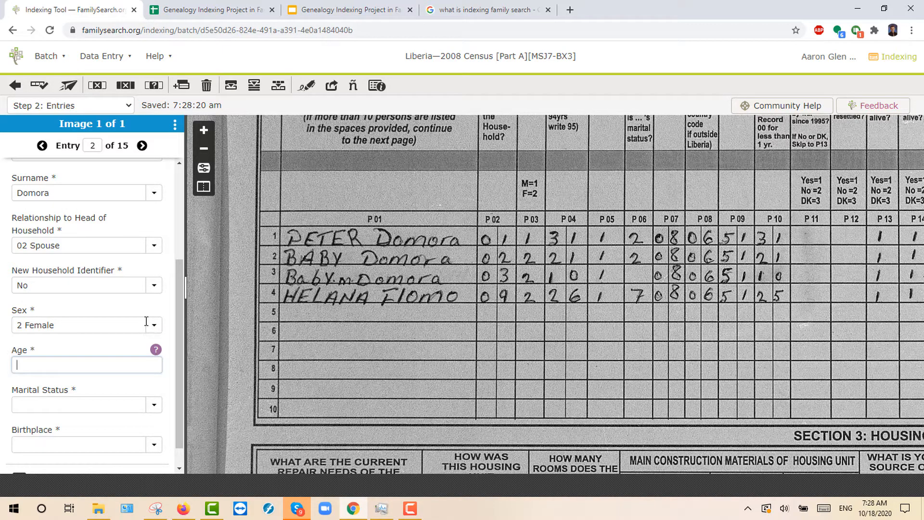
type("21")
left_click(145, 405)
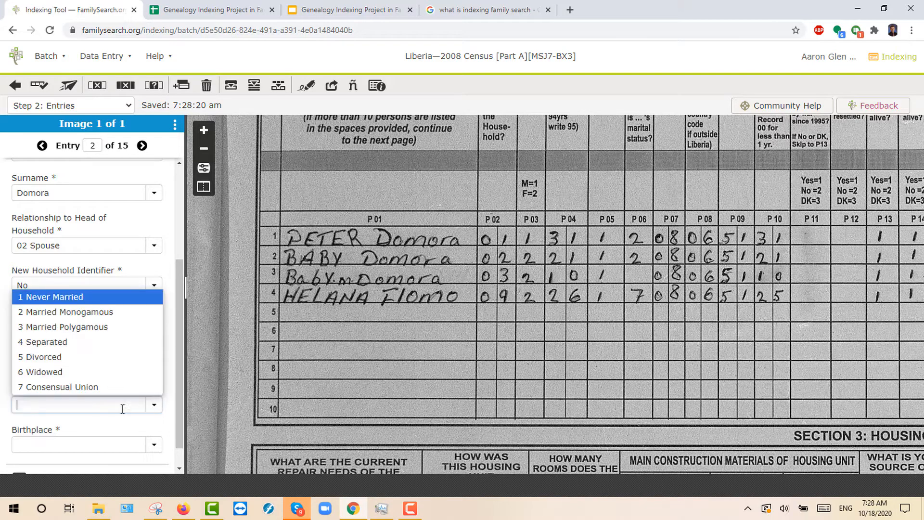
left_click(45, 313)
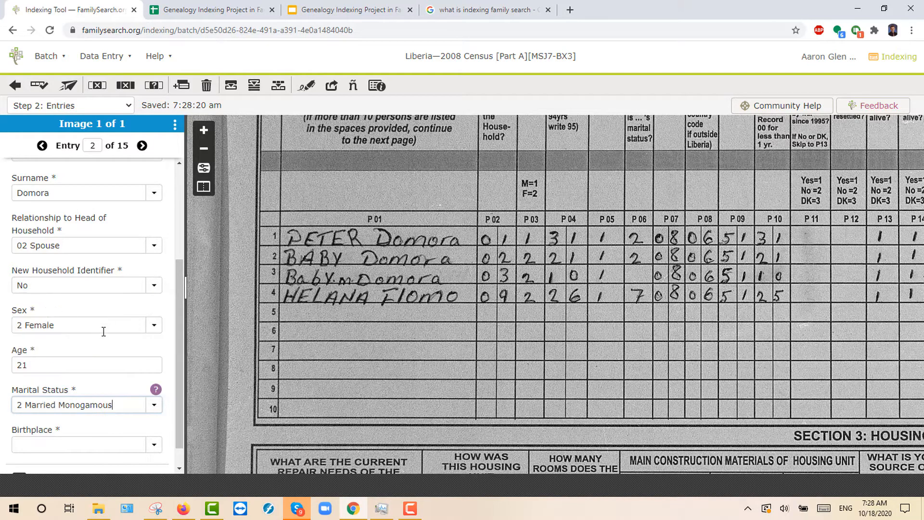
left_click(57, 416)
Step: Finish entry 2 with birthplace 006 and advance to entry 3
type("006")
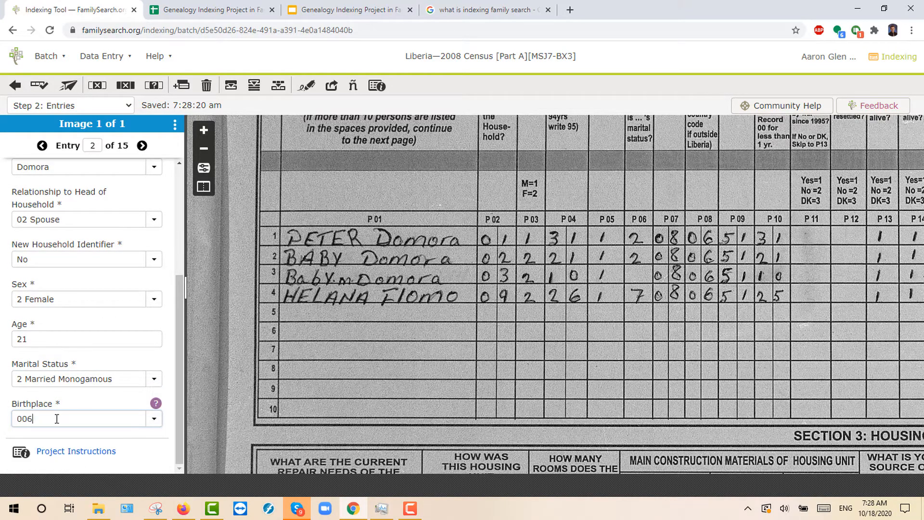
key("Tab")
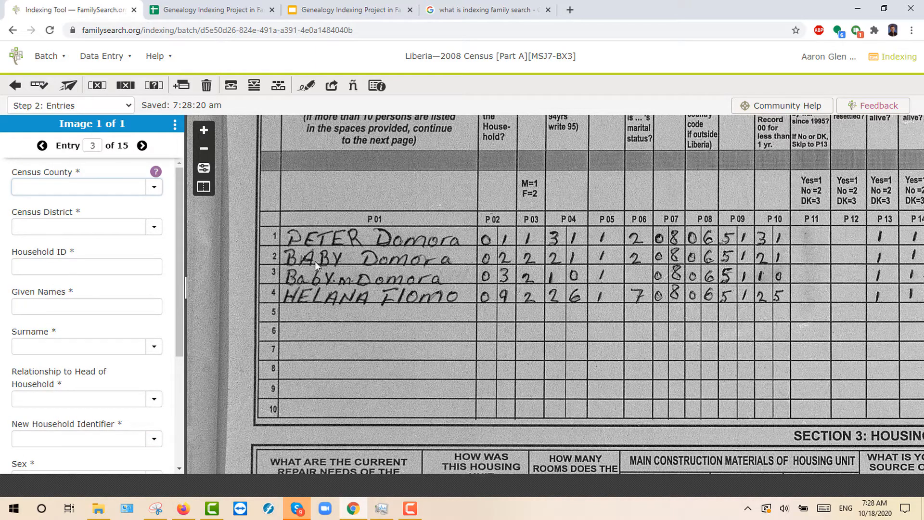
scroll(357, 261, "up", 2)
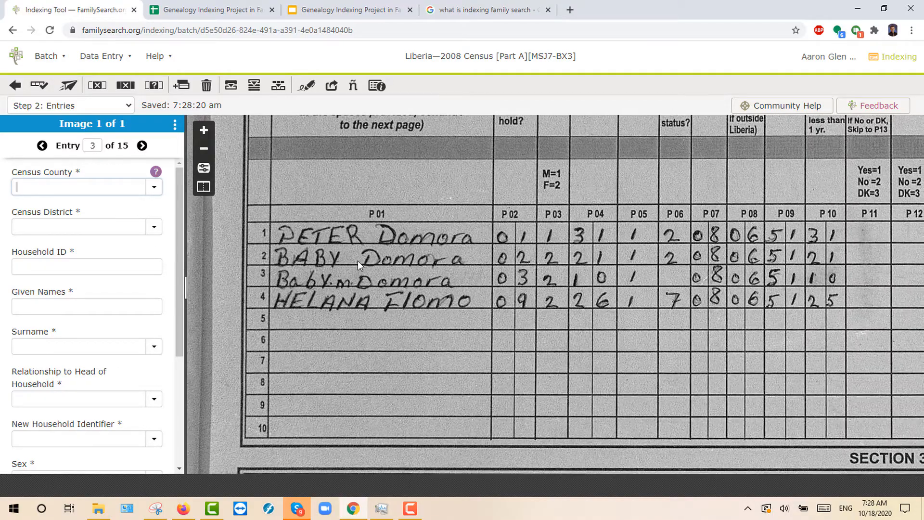
scroll(357, 261, "up", 5)
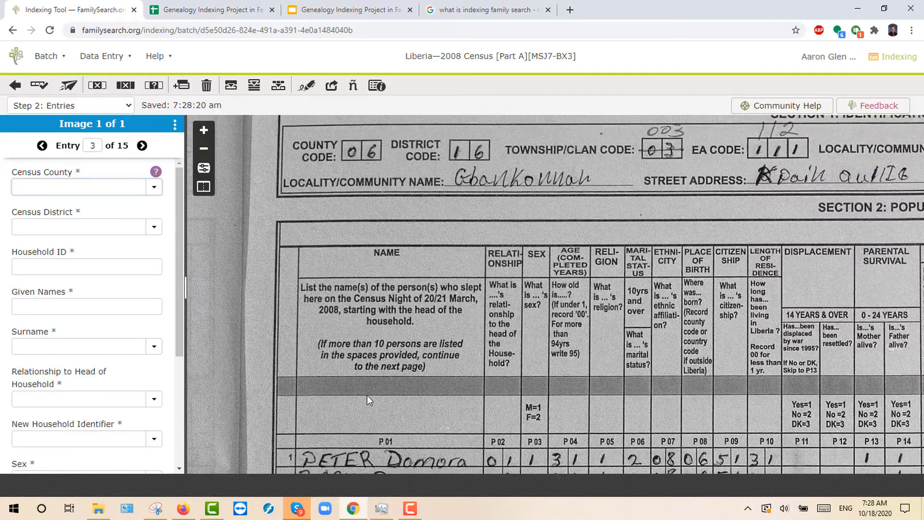
left_click_drag(367, 371, 338, 276)
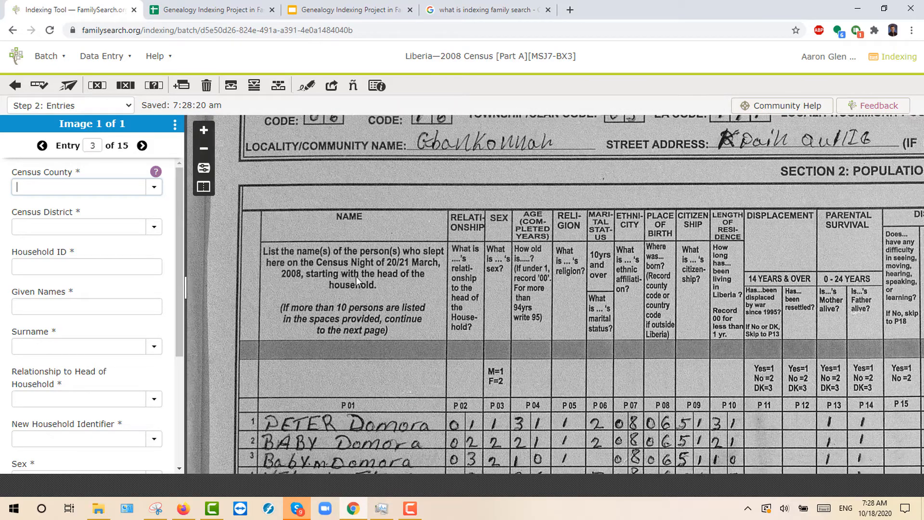
Step: Enter county 06 Bong, district 16 and household ID 003 for entry 3
type("06")
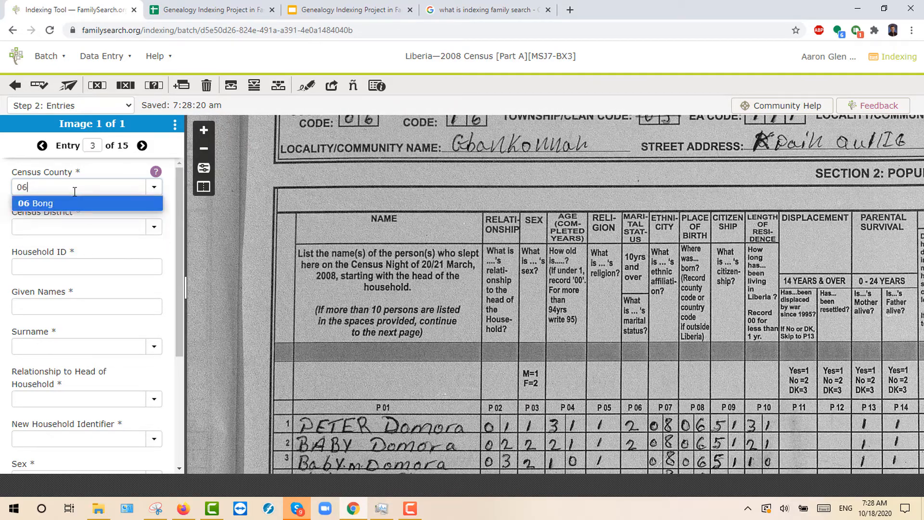
key("Tab")
type("16")
key("Tab")
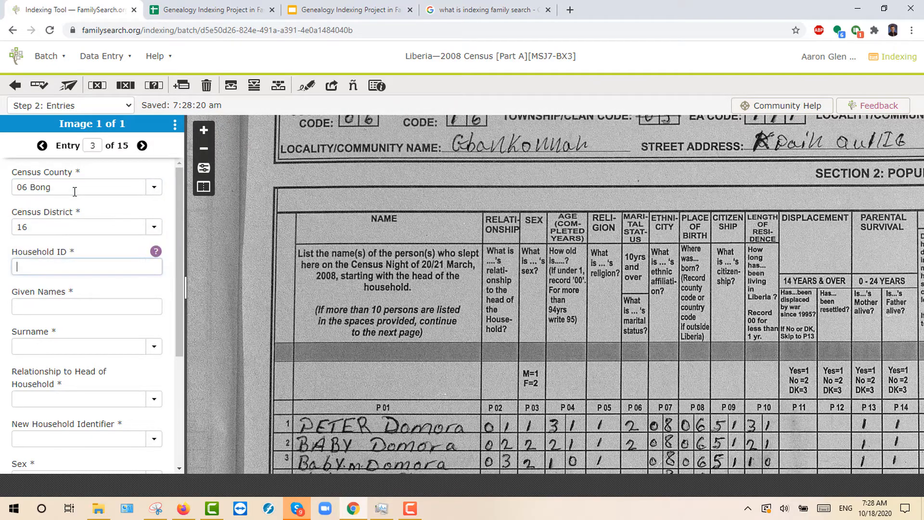
type("003")
key("Tab")
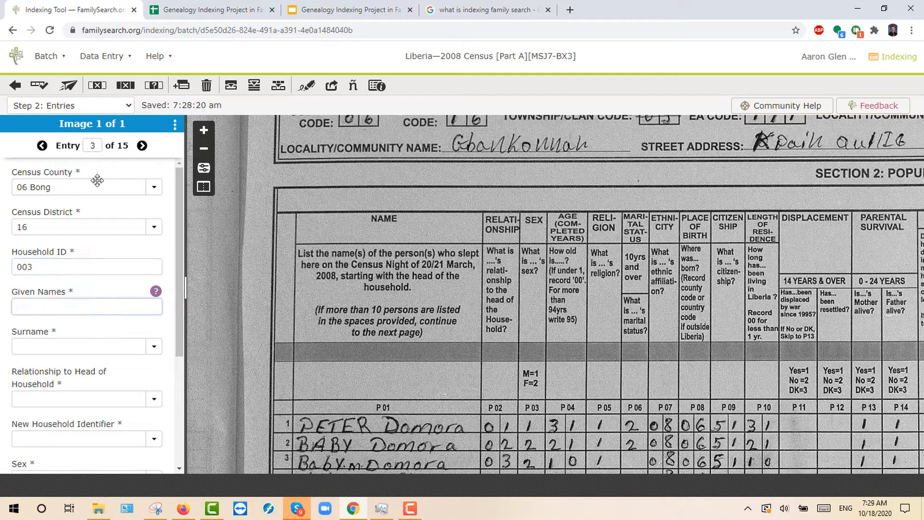
Step: Type the given name Baby, correcting the typos along the way
left_click_drag(427, 324, 428, 225)
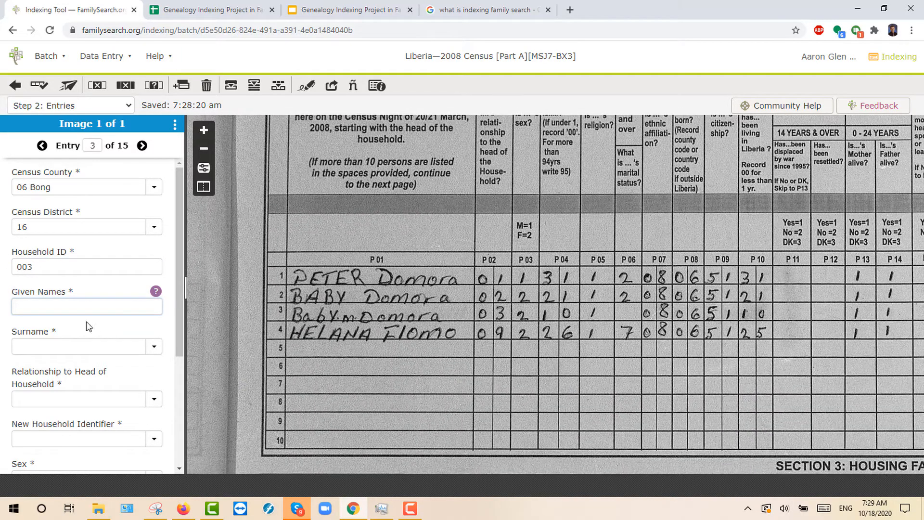
type("Babu")
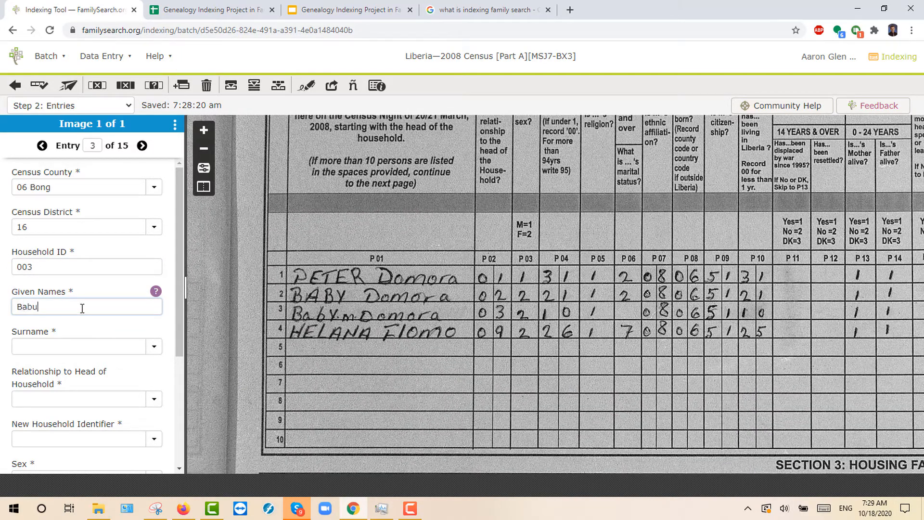
key("BackSpace")
type("by")
key("BackSpace")
key("BackSpace")
type("by")
Step: Read the Given Names indexing help, then change the given name to 'Baby M'
left_click(155, 293)
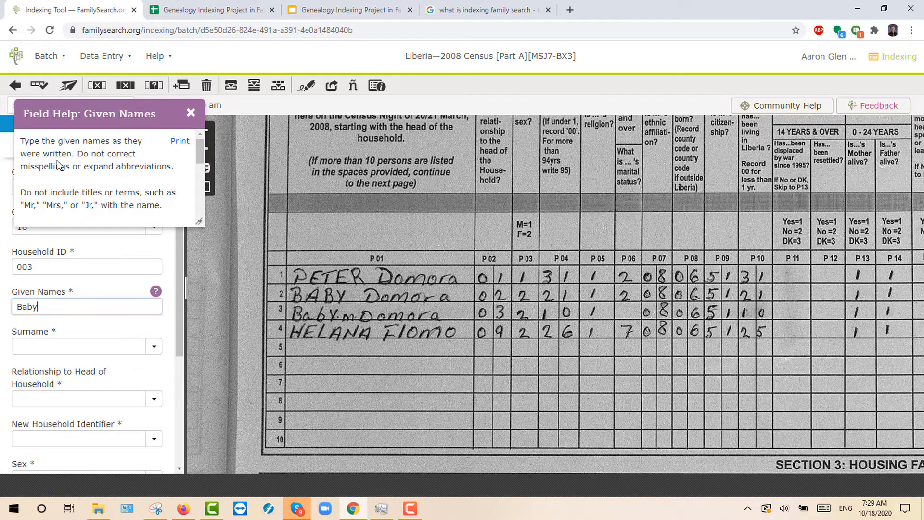
mouse_move(201, 154)
left_mouse_down()
mouse_move(197, 206)
mouse_move(200, 144)
left_mouse_up()
left_click(191, 113)
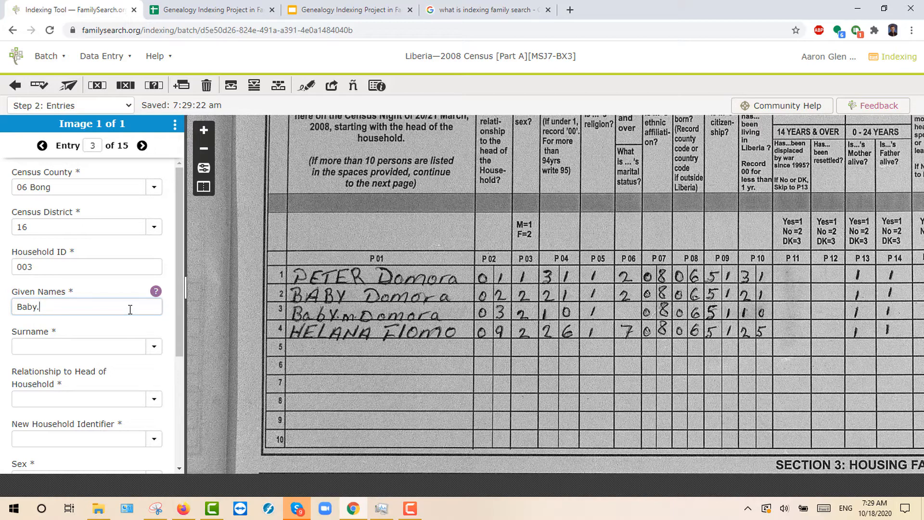
type("m")
key("BackSpace")
type("M")
left_click(56, 346)
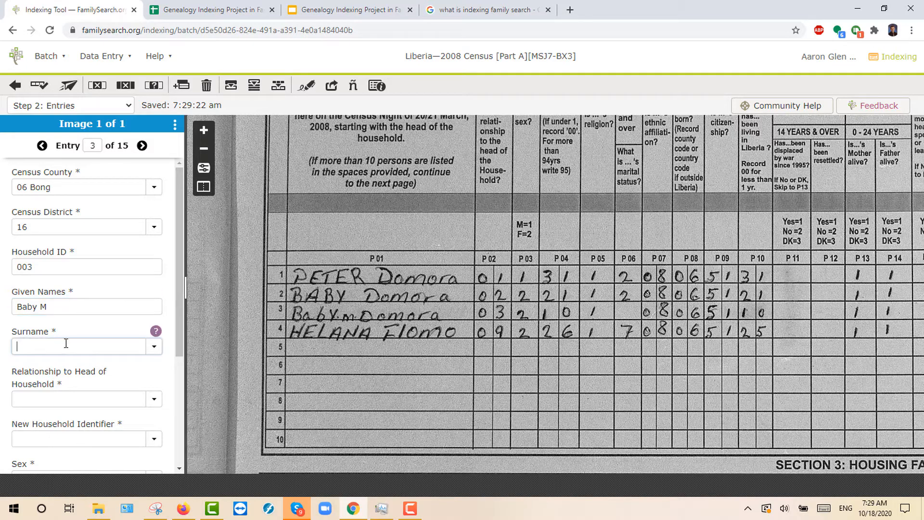
type("Domora")
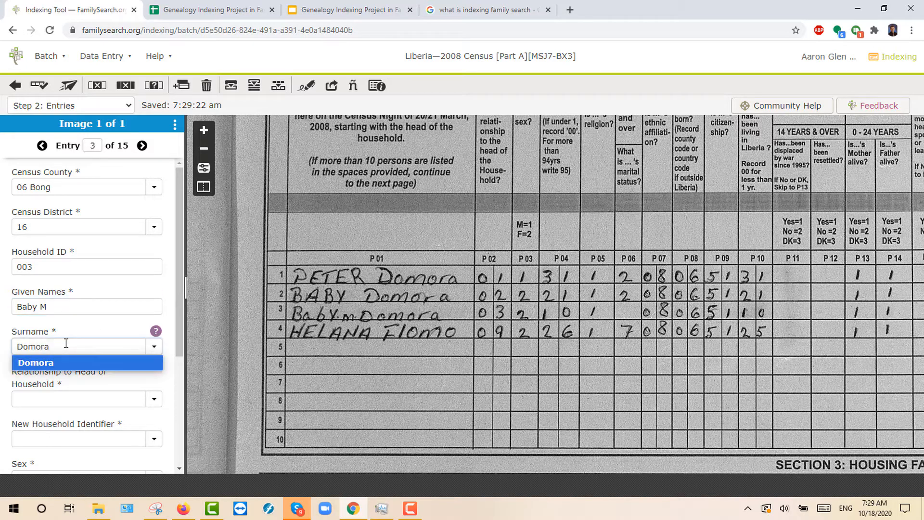
key("Tab")
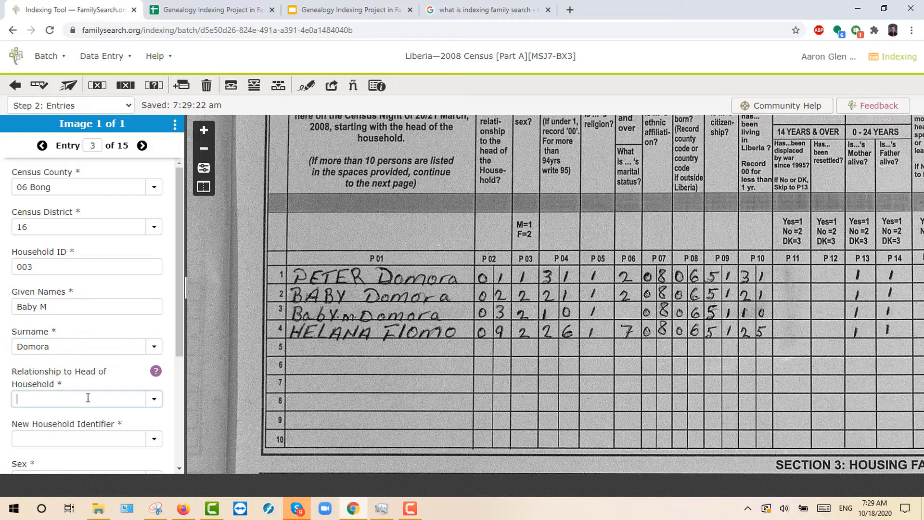
left_click(155, 406)
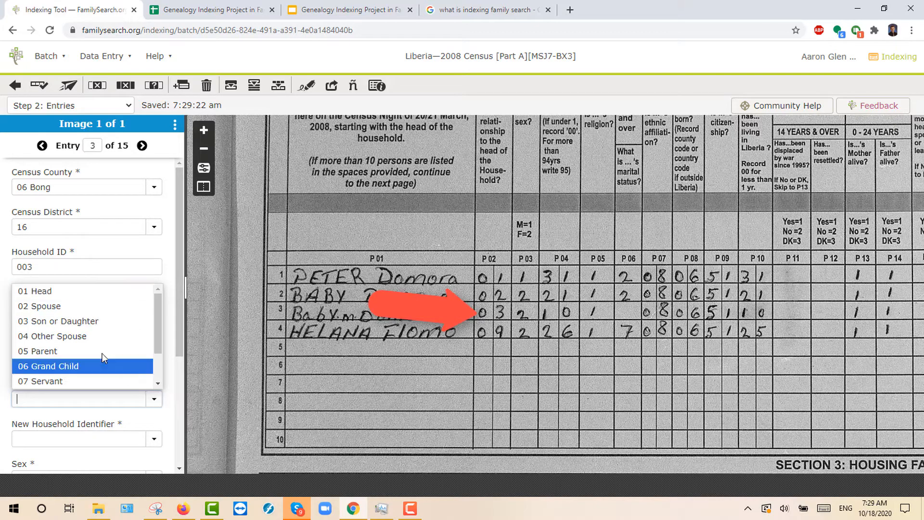
left_click(66, 325)
scroll(65, 360, "down", 3)
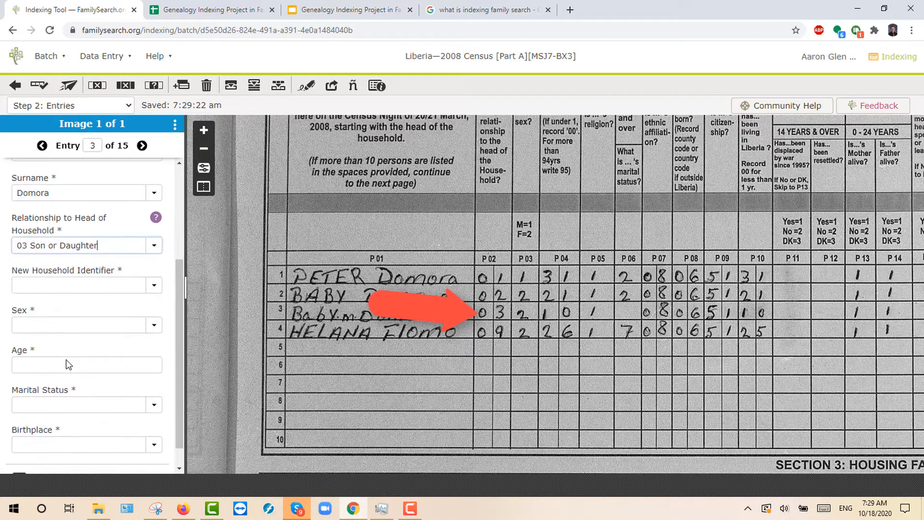
left_click(59, 286)
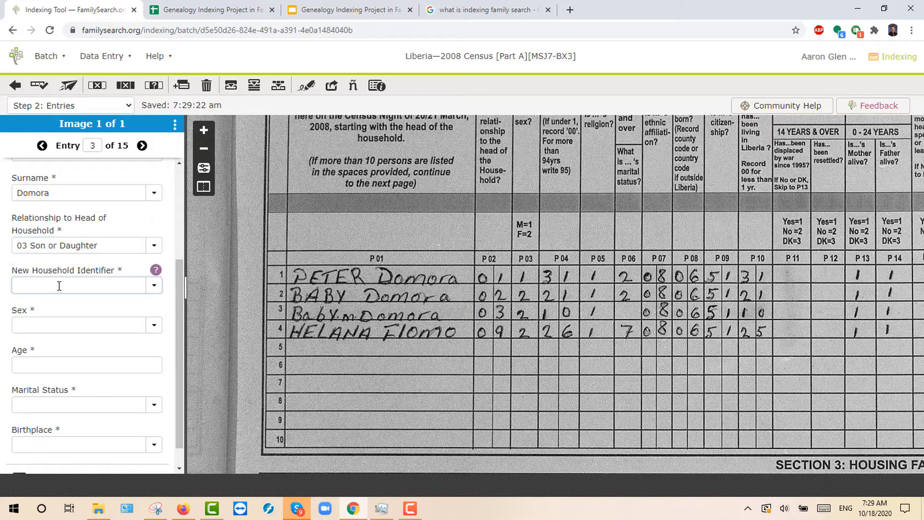
left_click(154, 285)
left_click(93, 317)
Step: Set sex to 2 Female and age to 10, then view the Marital Status help
left_click(154, 325)
left_click(68, 358)
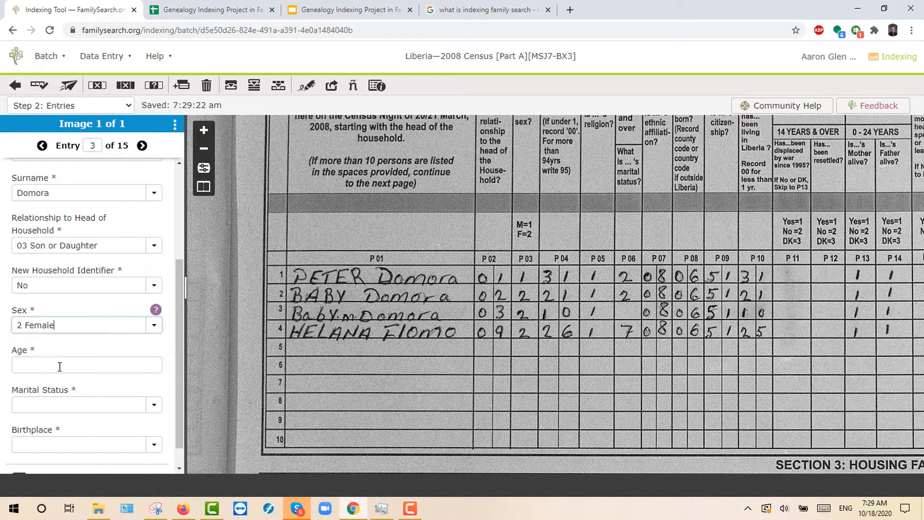
left_click(58, 367)
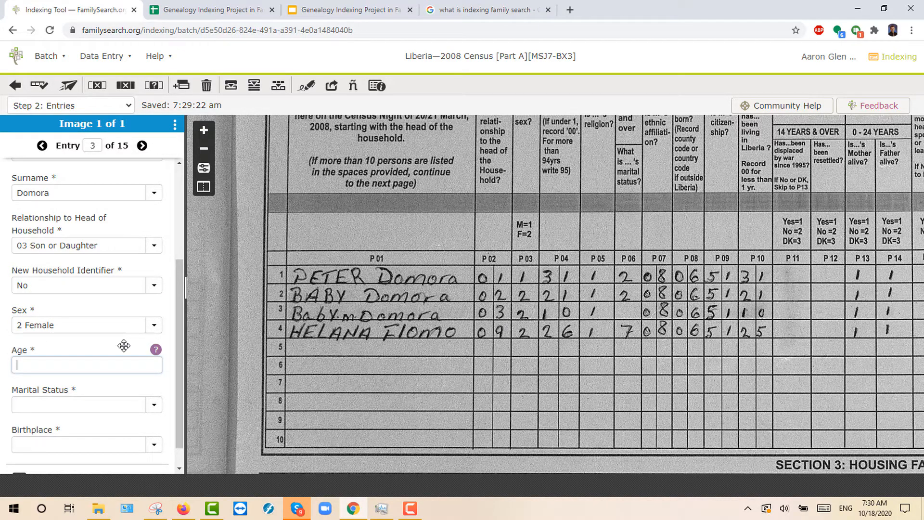
type("10")
left_click(61, 403)
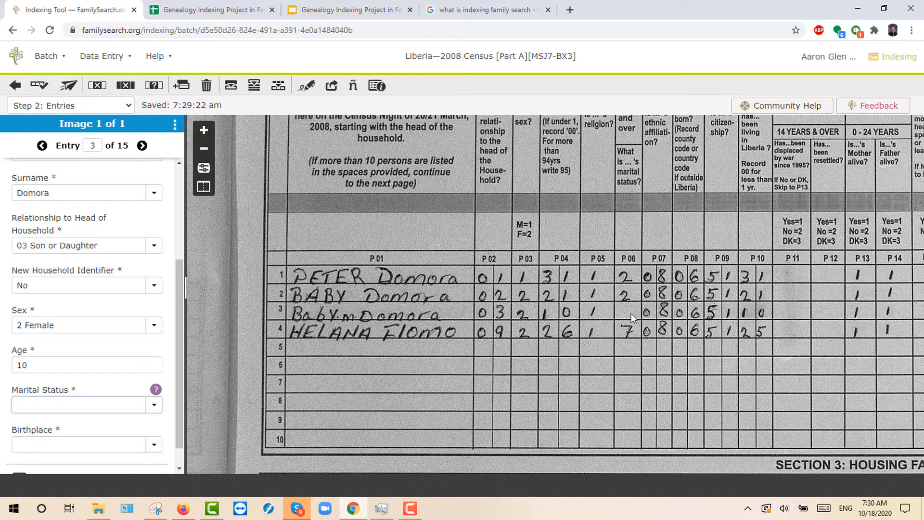
left_click(156, 390)
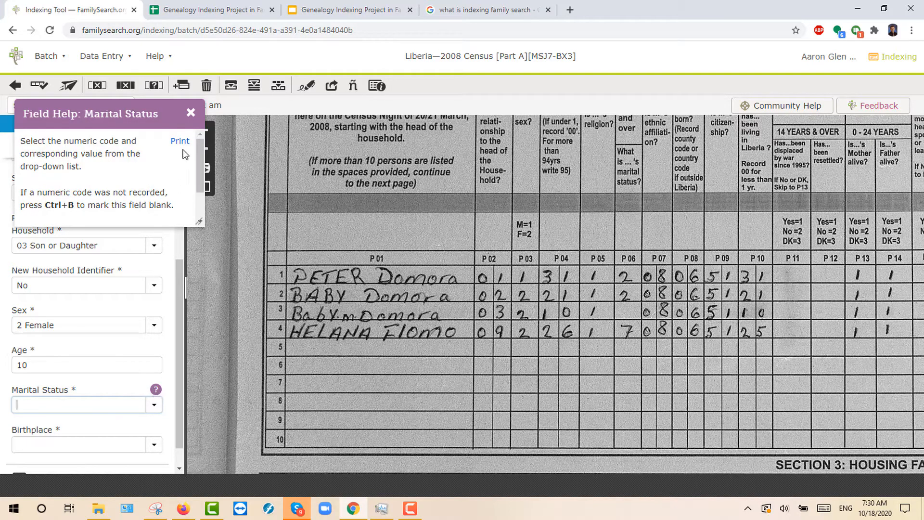
Step: Close the help and mark entry 3's Marital Status as blank
left_click(191, 113)
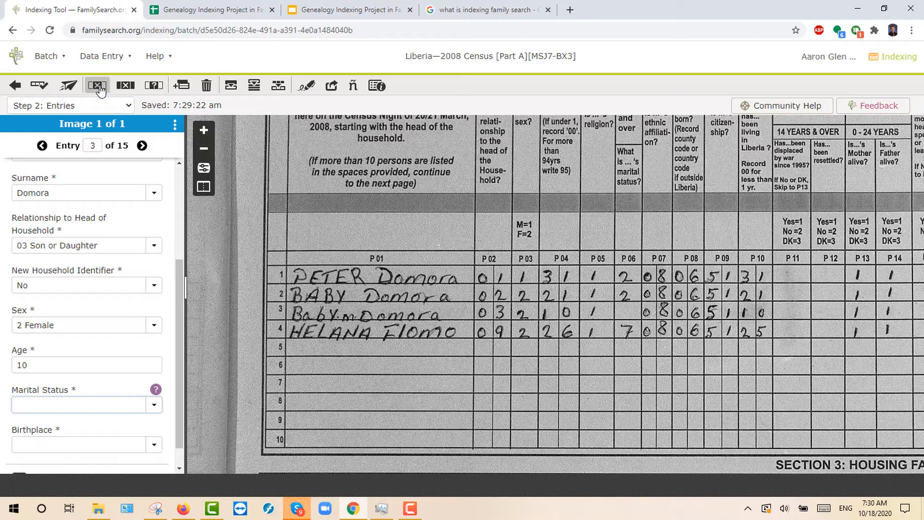
left_click(99, 87)
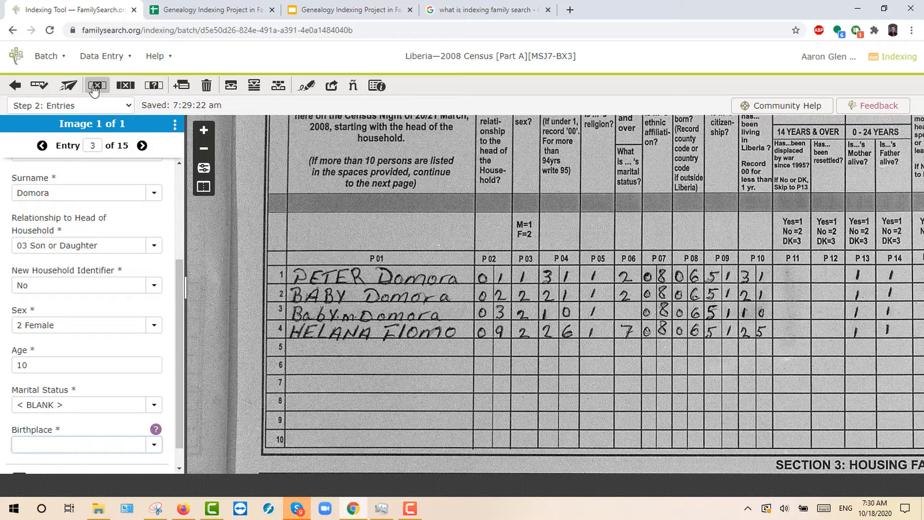
scroll(56, 410, "down", 1)
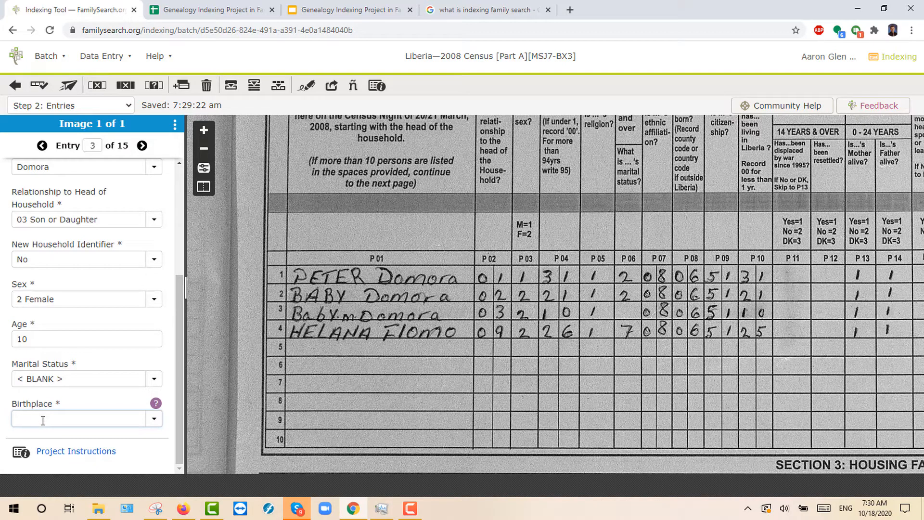
Step: Finish entry 3 with birthplace 006 and advance to entry 4
type("006")
key("Tab")
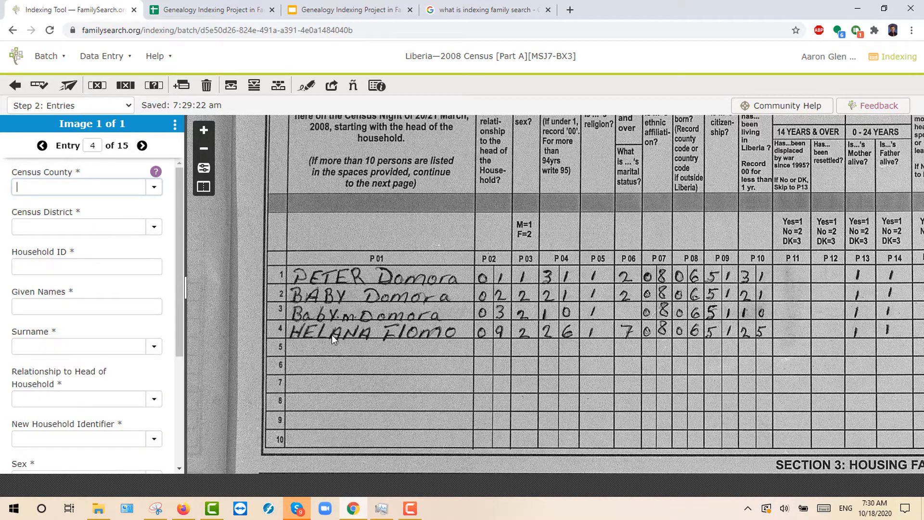
scroll(322, 332, "up", 1)
scroll(322, 332, "down", 2)
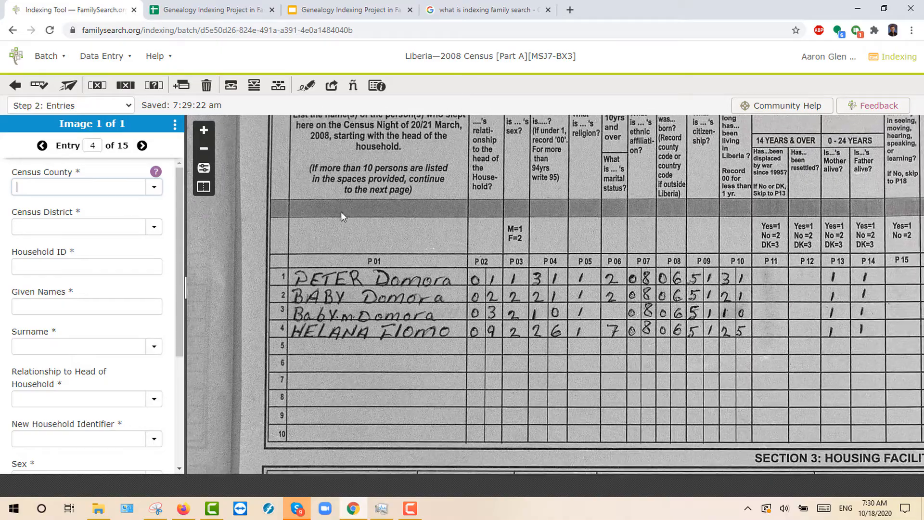
left_click_drag(341, 212, 328, 348)
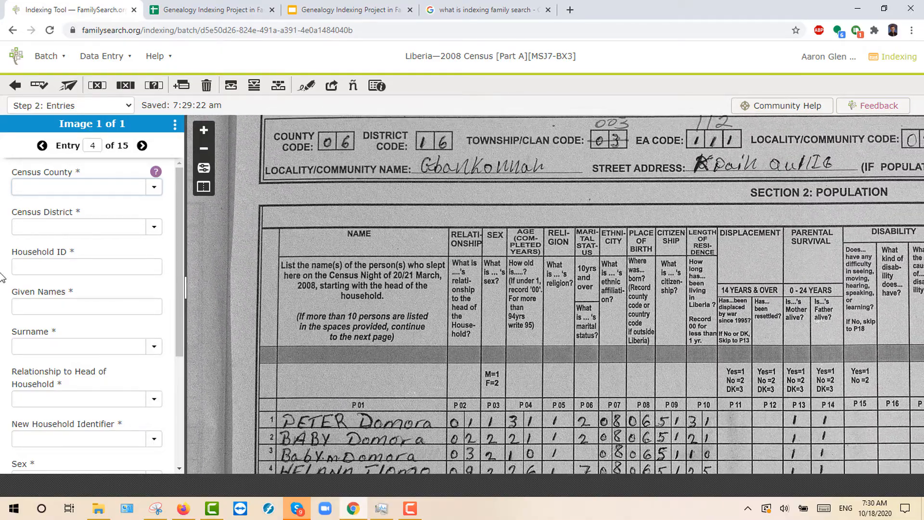
Step: Enter county 06 Bong, district 16 and household ID 003 for entry 4
type("06")
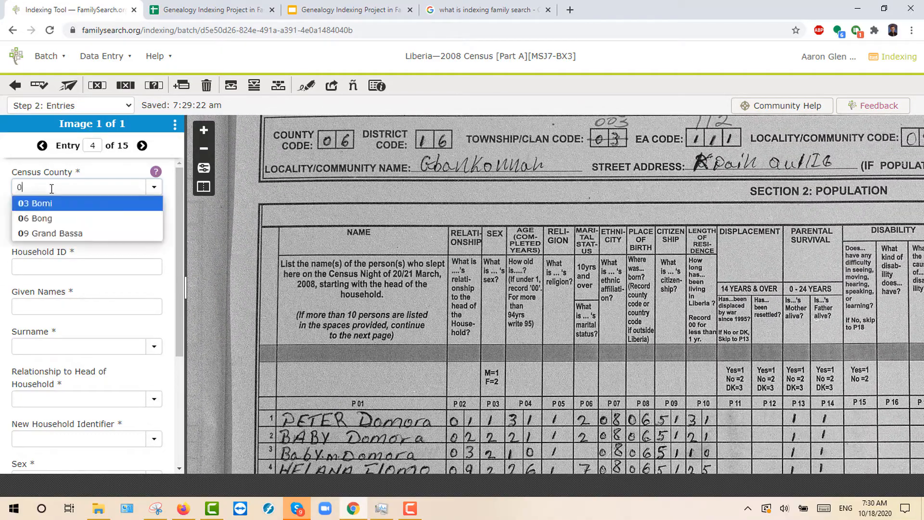
key("Tab")
type("16")
key("Tab")
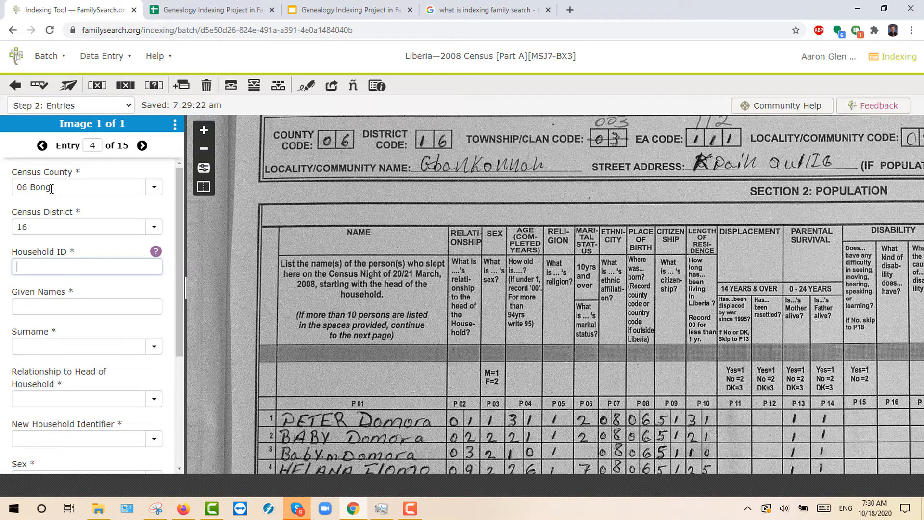
type("003")
key("Tab")
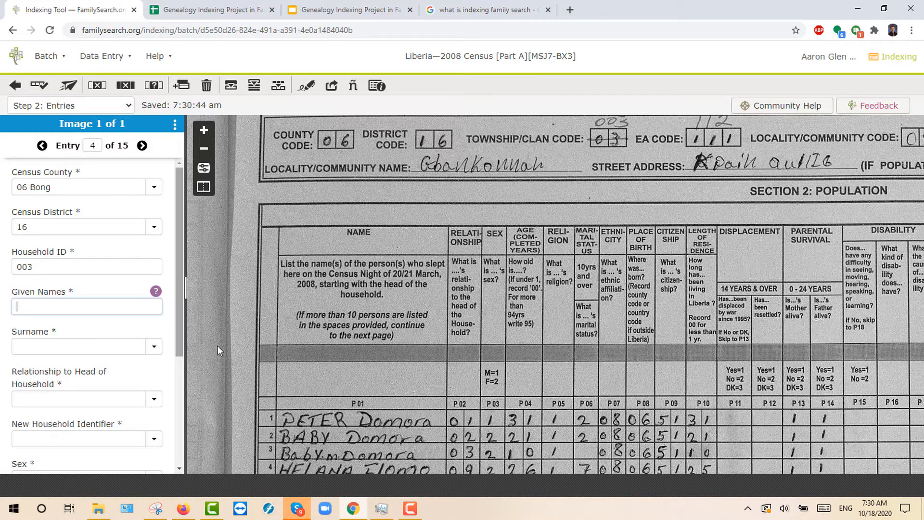
scroll(394, 349, "down", 2)
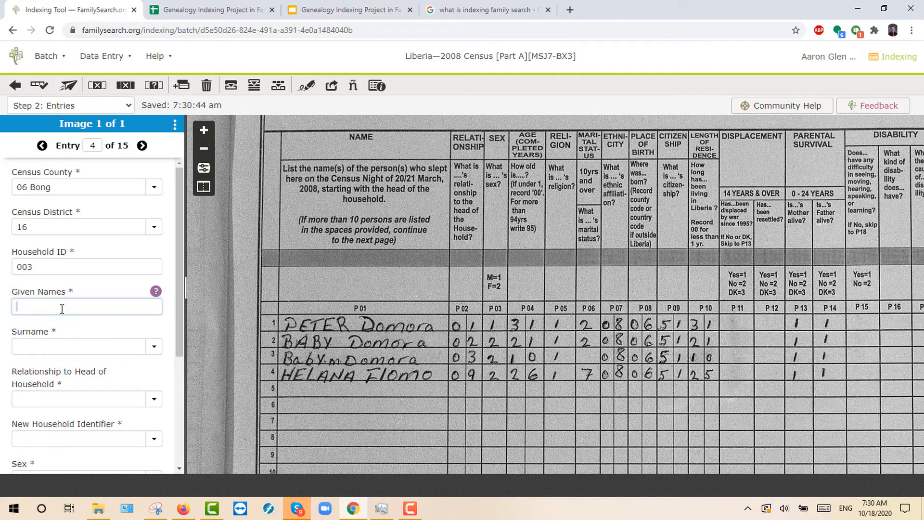
key("Tab")
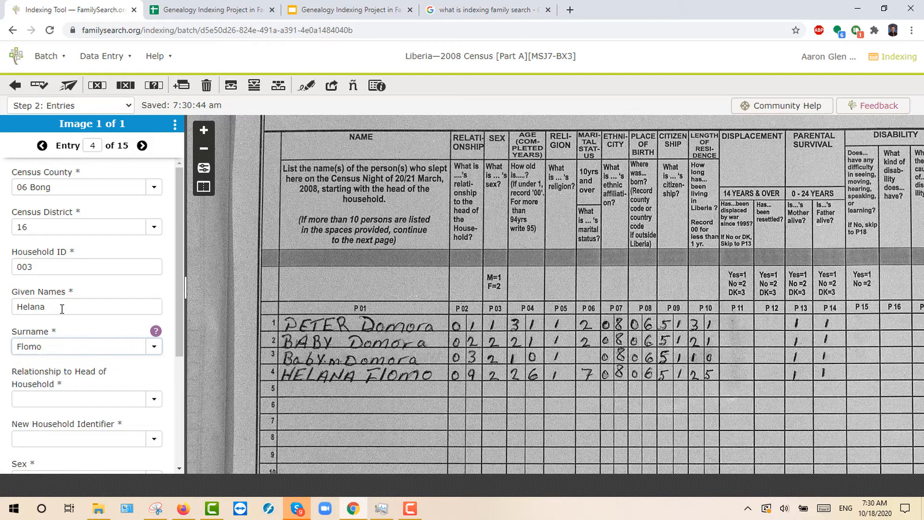
Step: Set relationship to 09 Other Relative and New Household Identifier to No
left_click(160, 405)
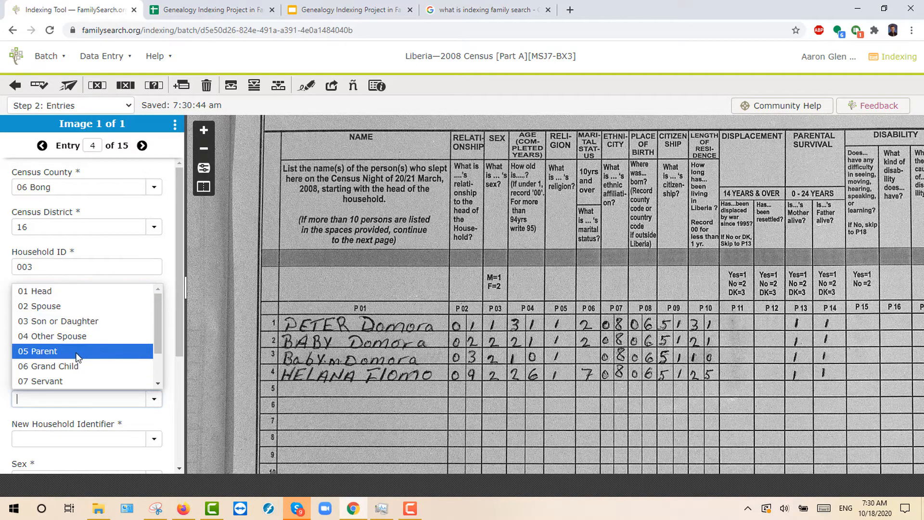
scroll(74, 353, "down", 1)
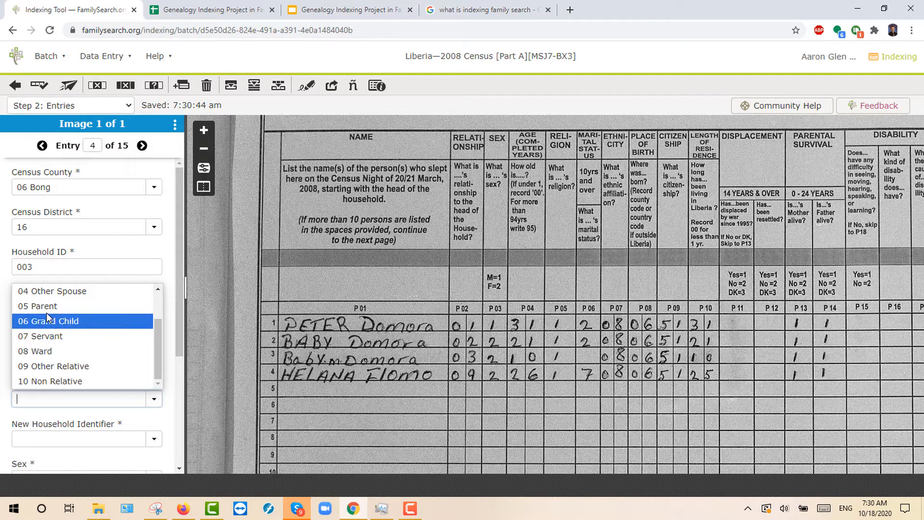
left_click(51, 366)
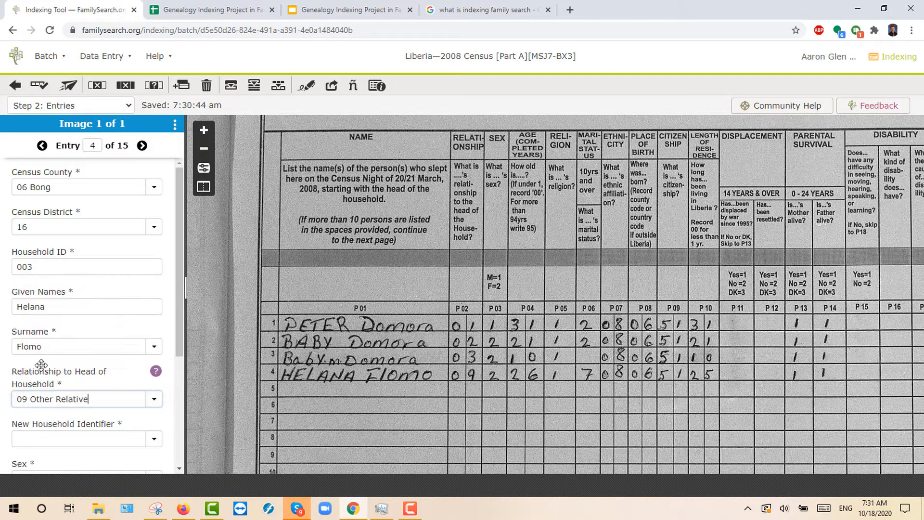
scroll(48, 407, "down", 2)
left_click(152, 362)
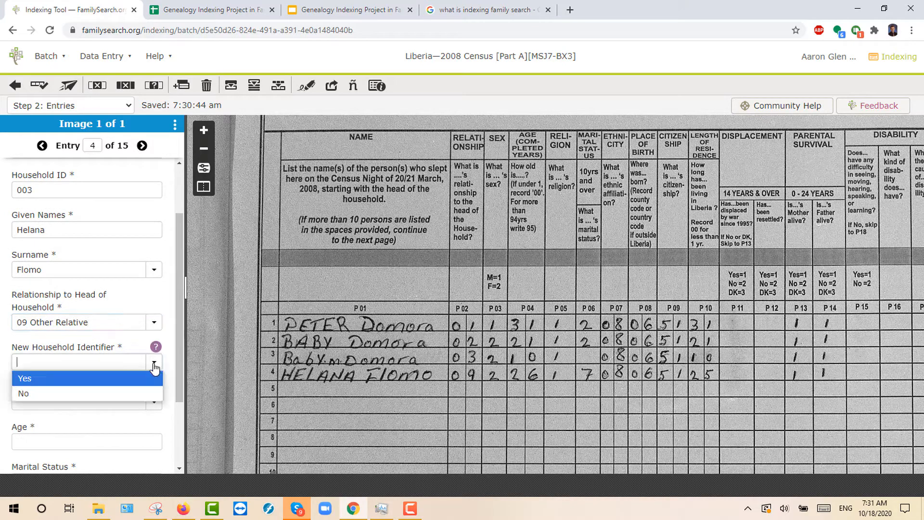
left_click(58, 393)
Step: Set sex to 2 Female and age to 26
left_click(81, 402)
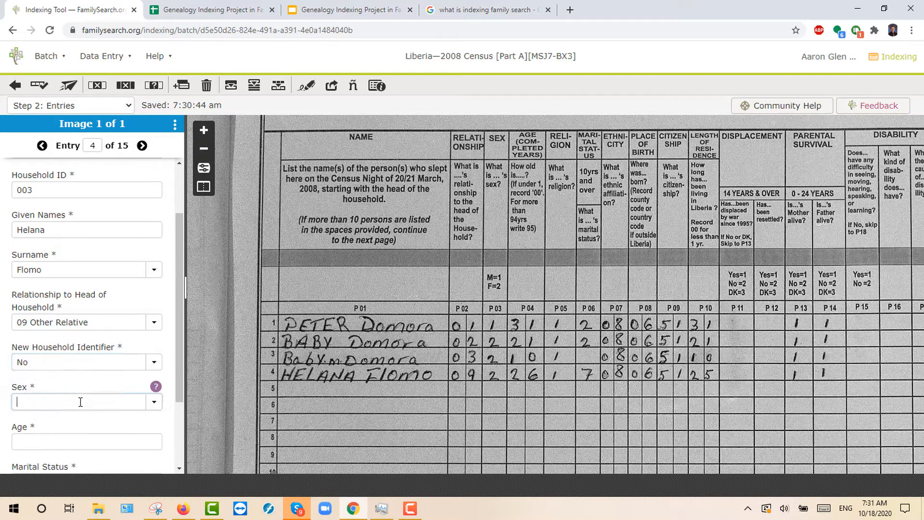
type("0")
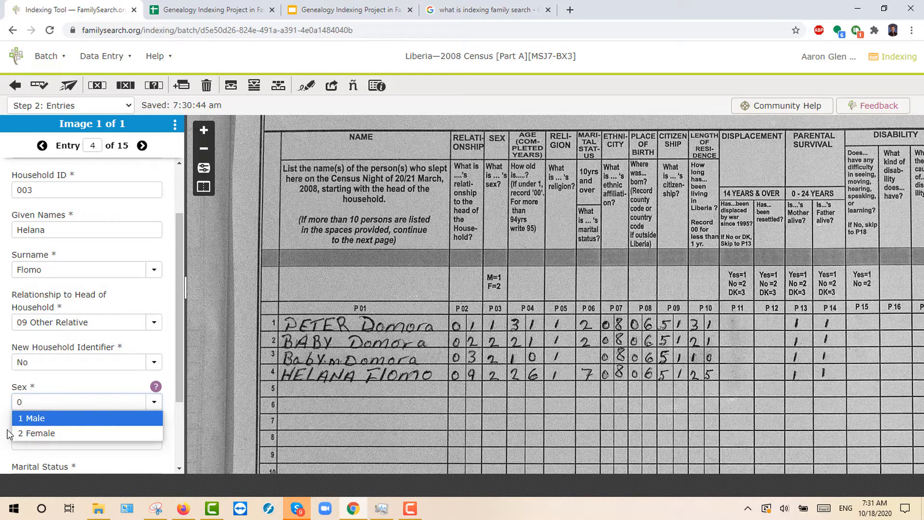
left_click(29, 433)
key("Tab")
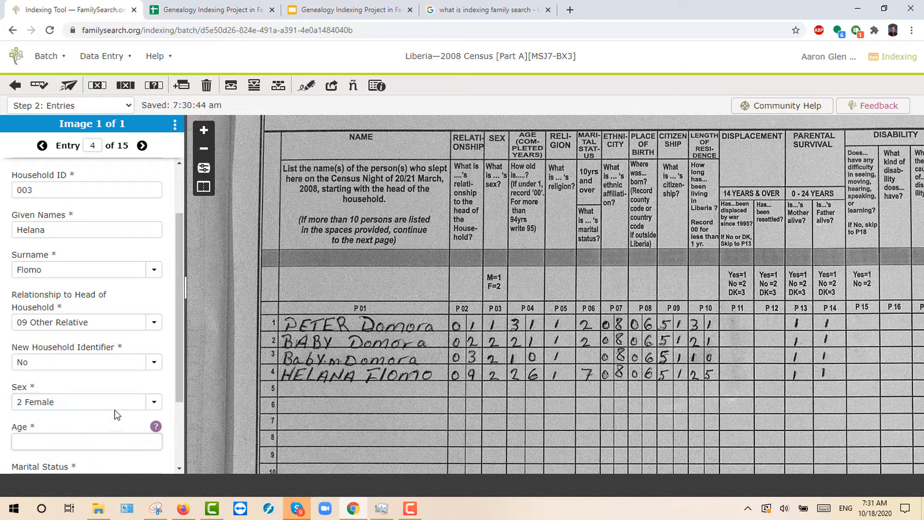
key("Tab")
type("26")
Step: Set marital status to 7 Consensual Union and birthplace to 06 Bong, then go to entry 5
scroll(108, 409, "down", 2)
left_click(66, 383)
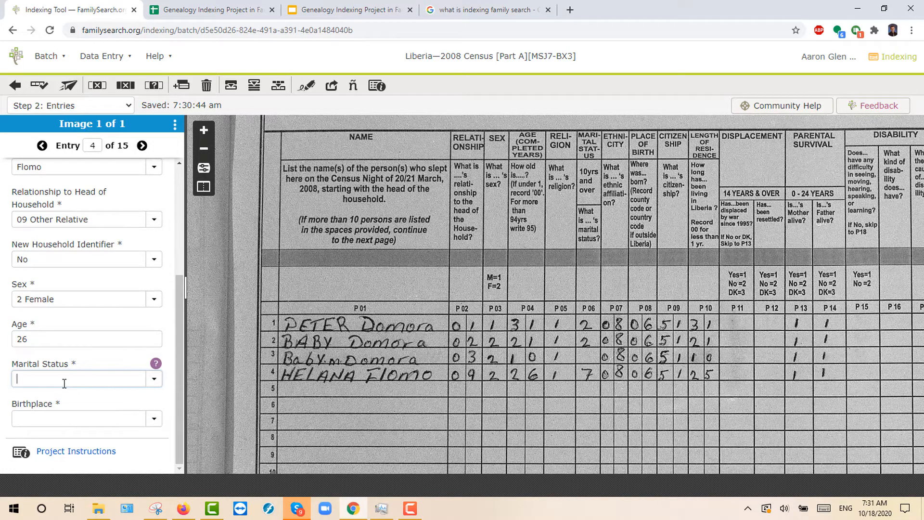
left_click(154, 379)
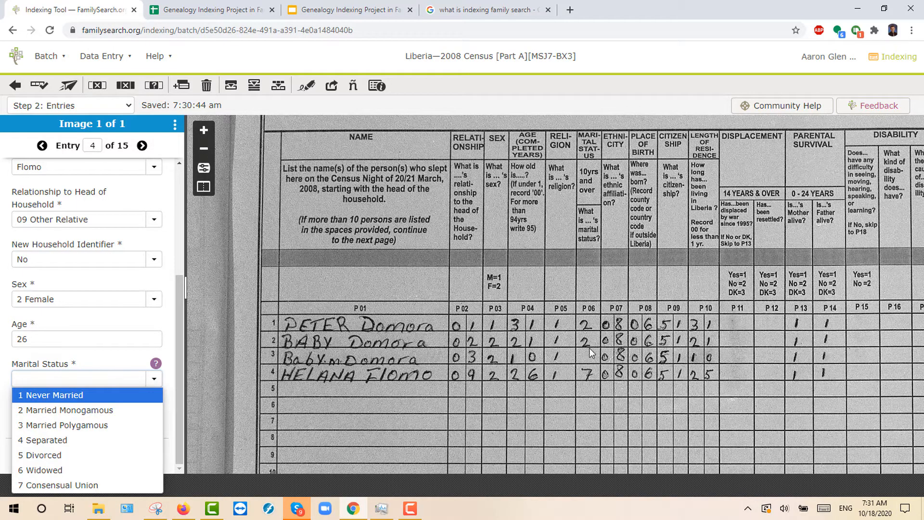
left_click(57, 486)
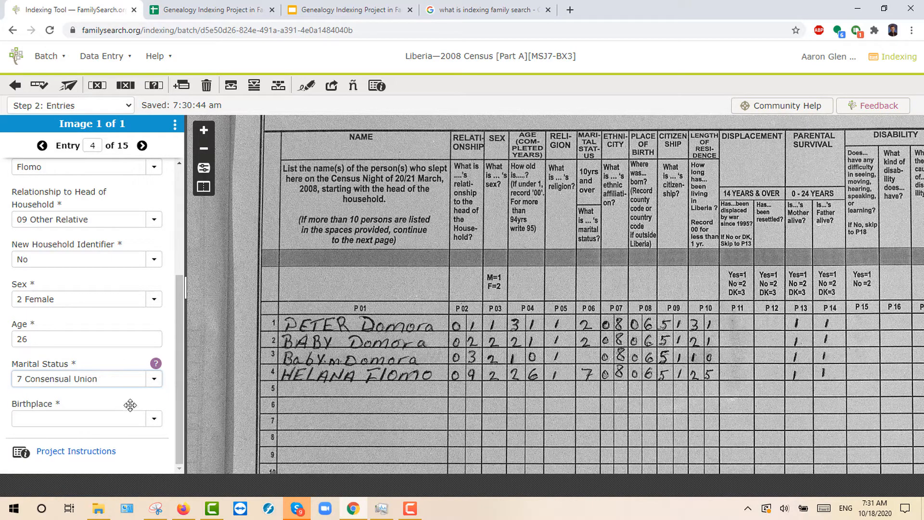
left_click(153, 418)
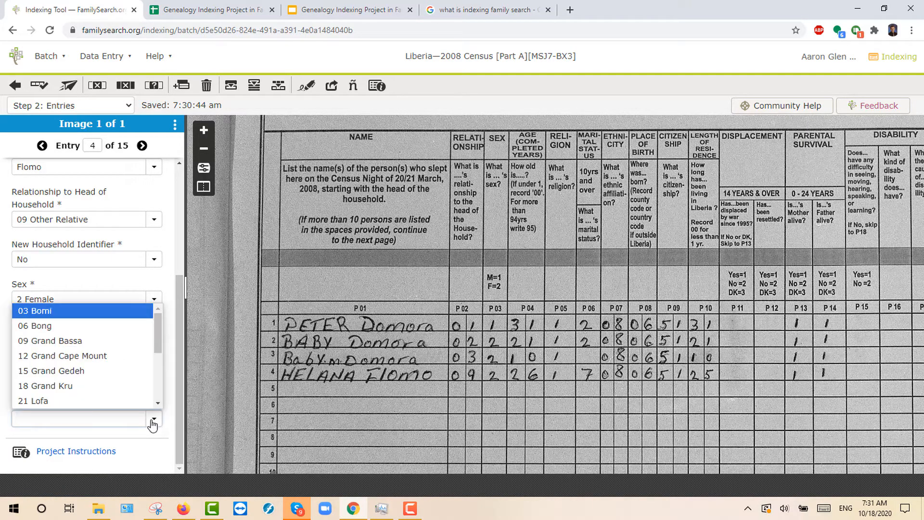
left_click(36, 325)
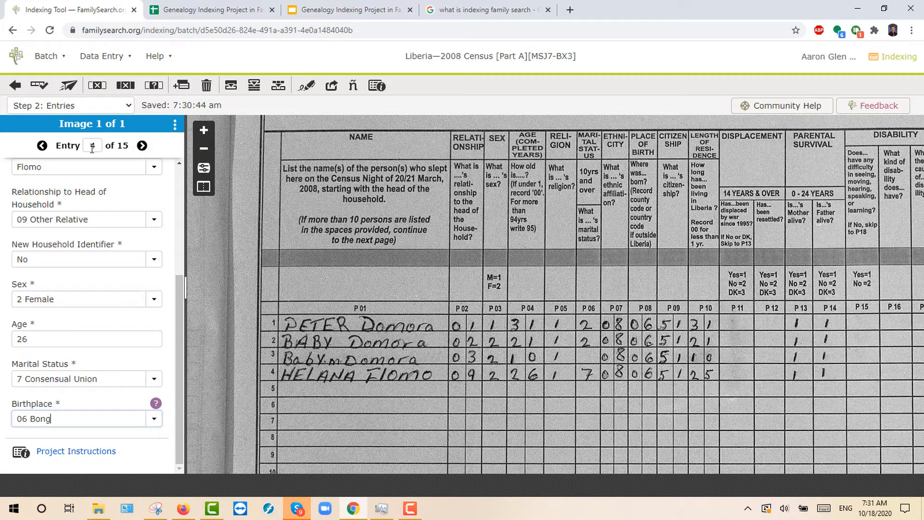
left_click(142, 145)
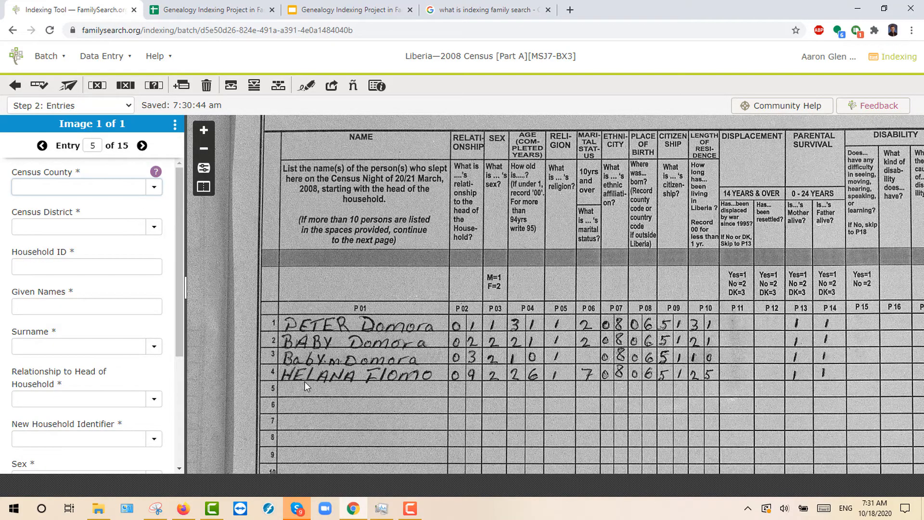
scroll(305, 381, "down", 1)
left_click_drag(365, 430, 365, 361)
left_click_drag(296, 264, 278, 305)
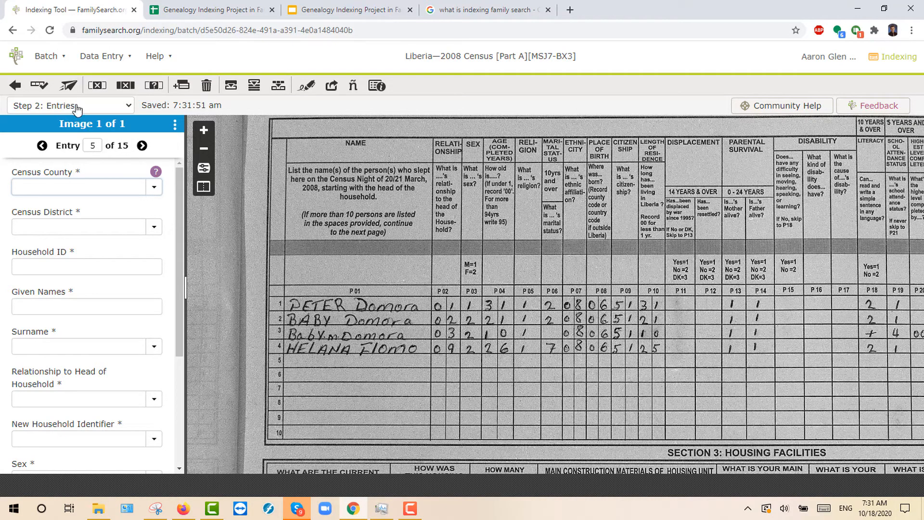
left_click(39, 87)
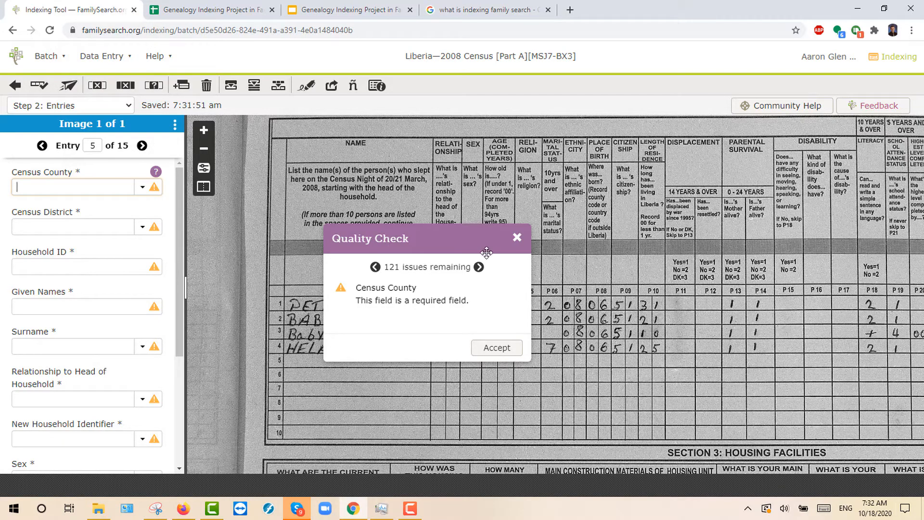
left_click(517, 238)
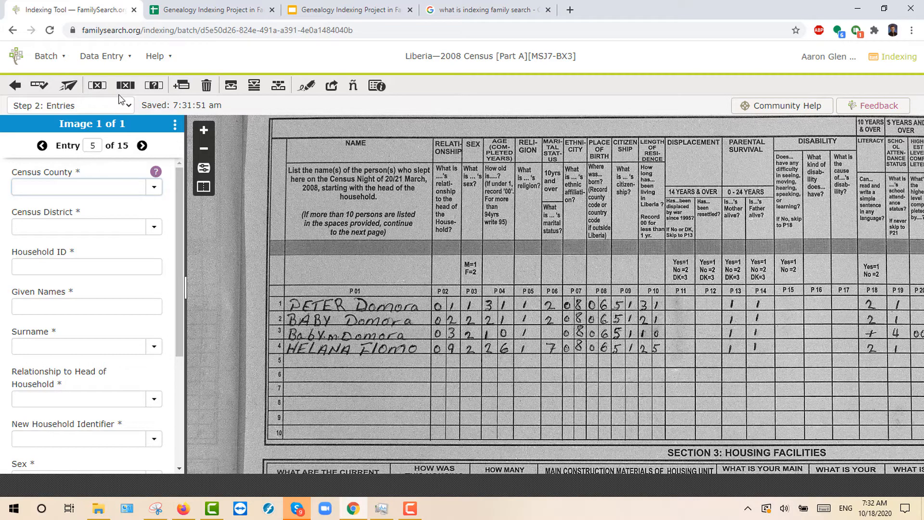
Step: Delete all blank entries, leaving the four household entries
left_click(207, 87)
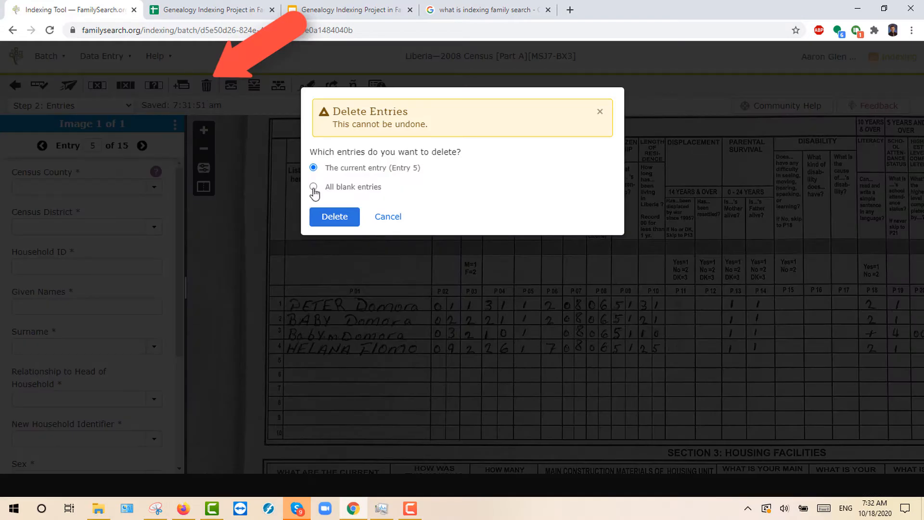
left_click(333, 218)
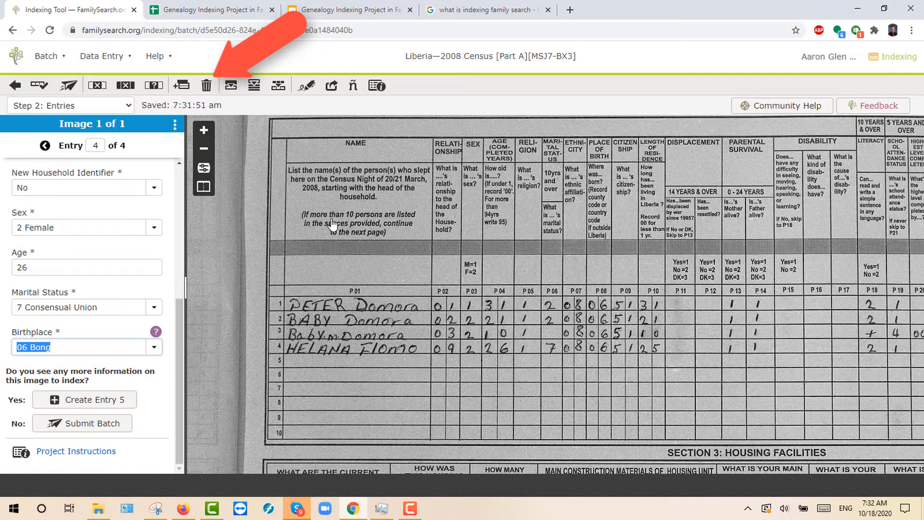
left_click(96, 145)
key("Return")
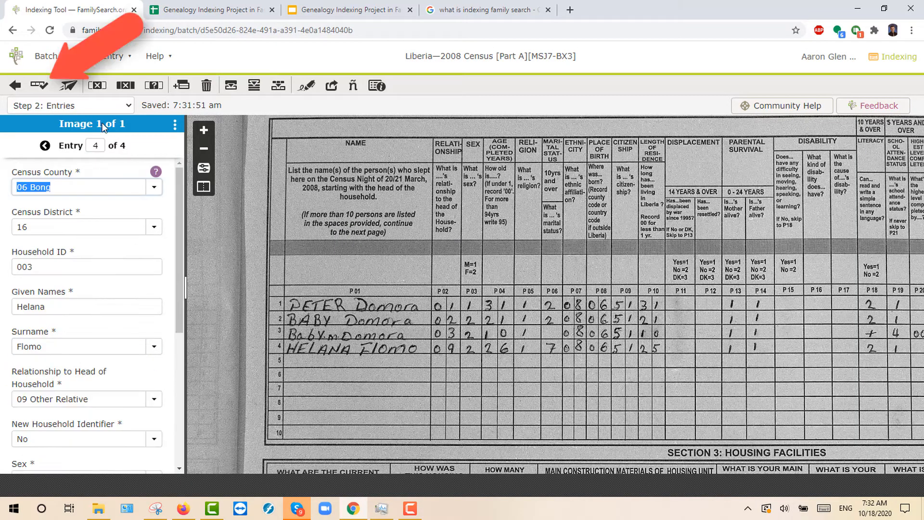
Step: Run the quality check, which finds no issues, and submit the batch
left_click(40, 85)
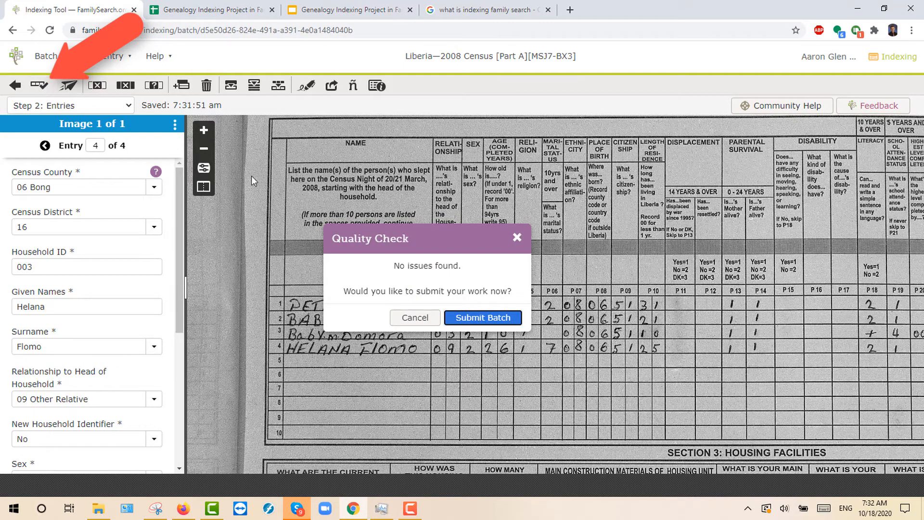
left_click_drag(393, 265, 433, 292)
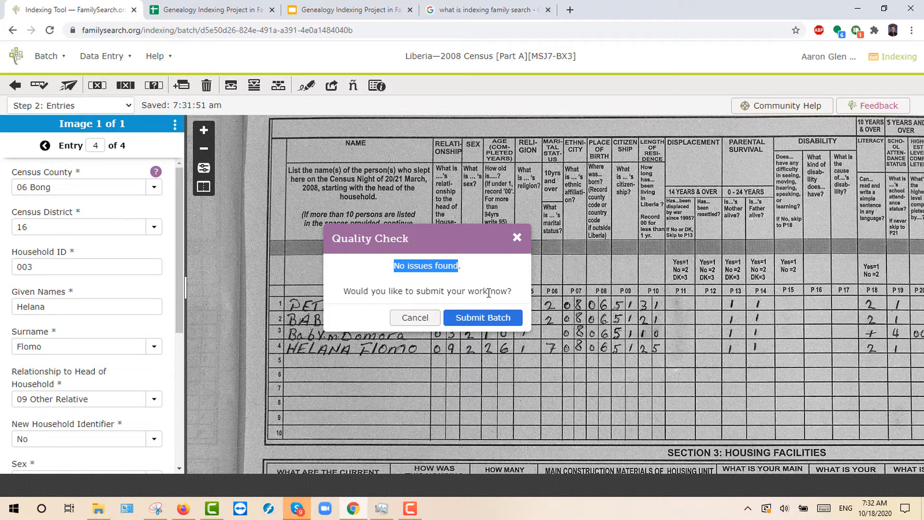
left_click(490, 317)
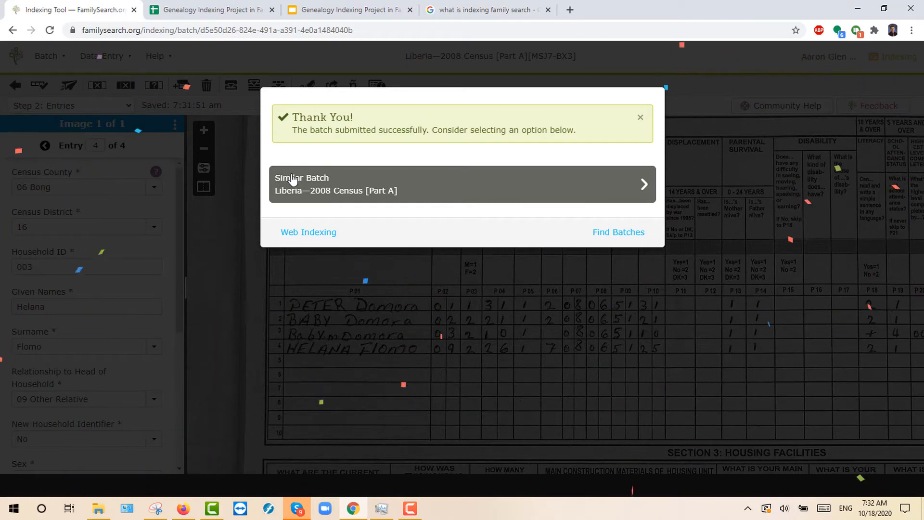
left_click(641, 118)
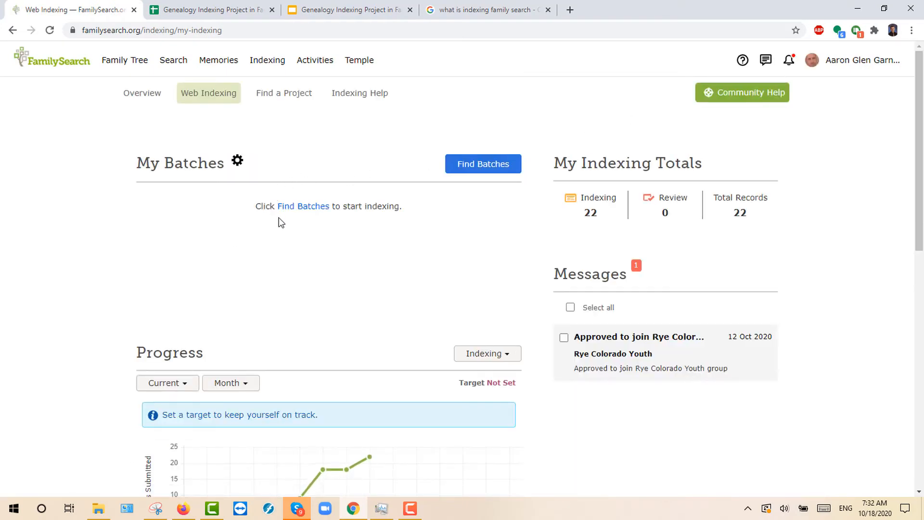
Step: Highlight the indexing total of 22, then open the family group from the Groups list
scroll(281, 222, "down", 10)
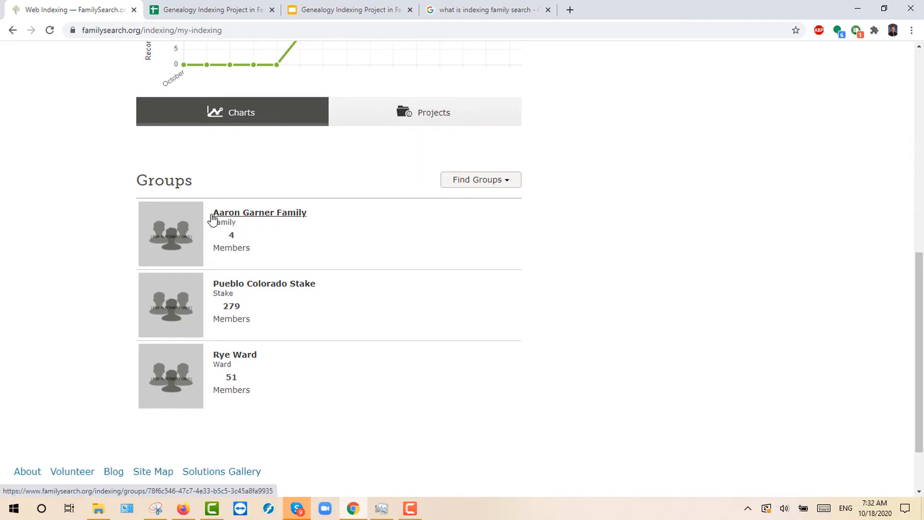
scroll(246, 227, "up", 4)
scroll(246, 227, "up", 5)
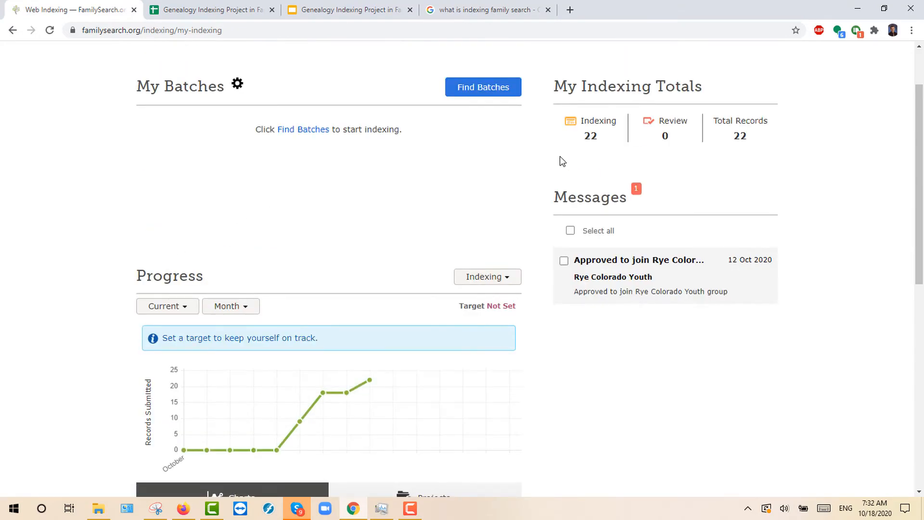
double_click(591, 138)
scroll(346, 198, "down", 9)
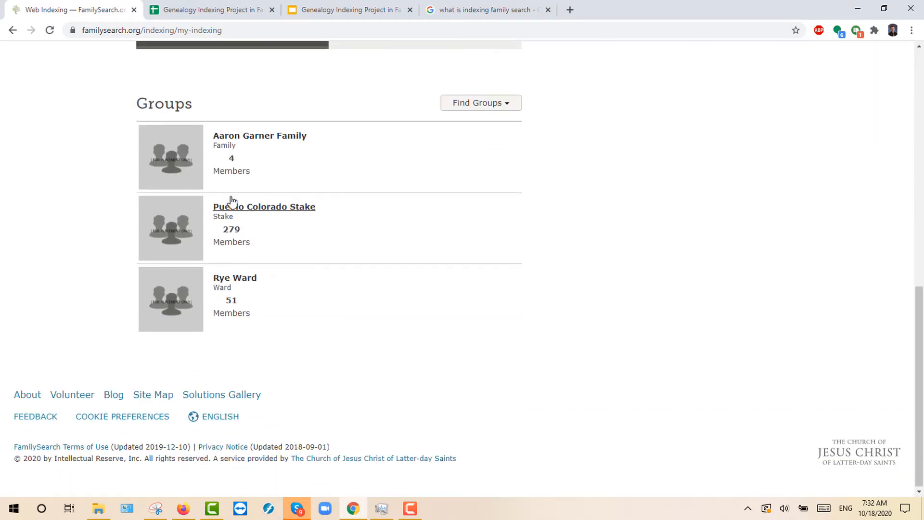
left_click(237, 142)
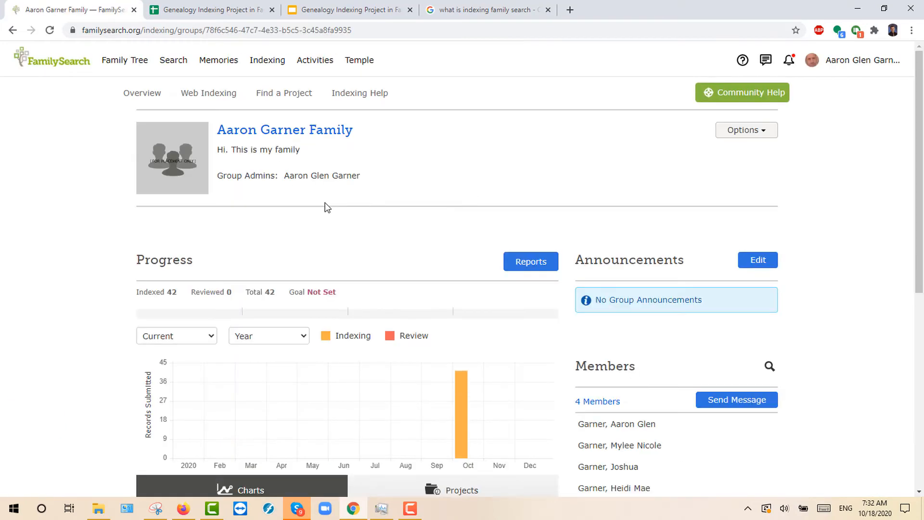
Step: Highlight the group's 42 indexed records, switch its chart to Month, then go back to Web Indexing
scroll(178, 313, "down", 3)
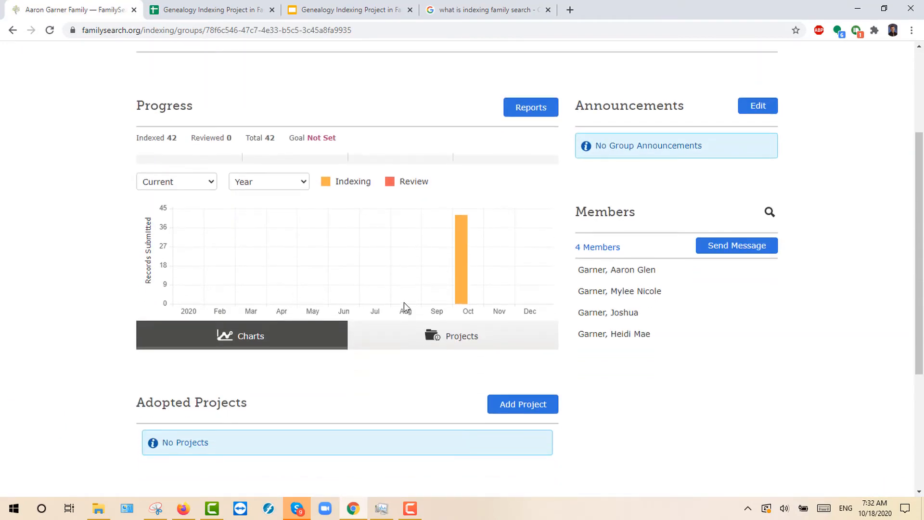
double_click(173, 138)
left_click(303, 182)
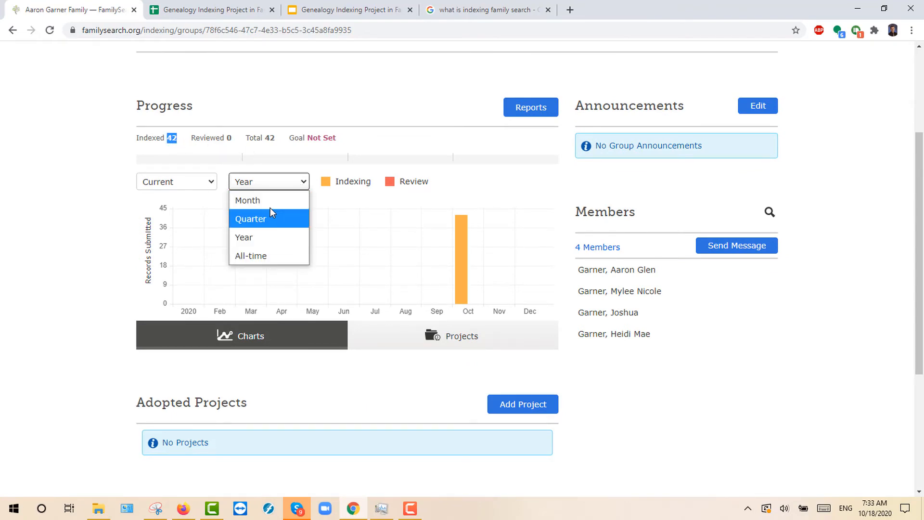
left_click(270, 204)
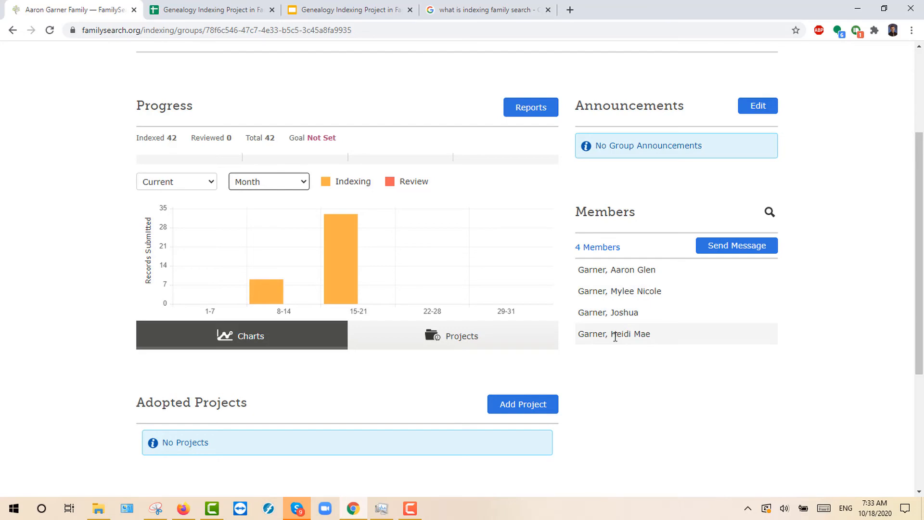
scroll(251, 161, "down", 2)
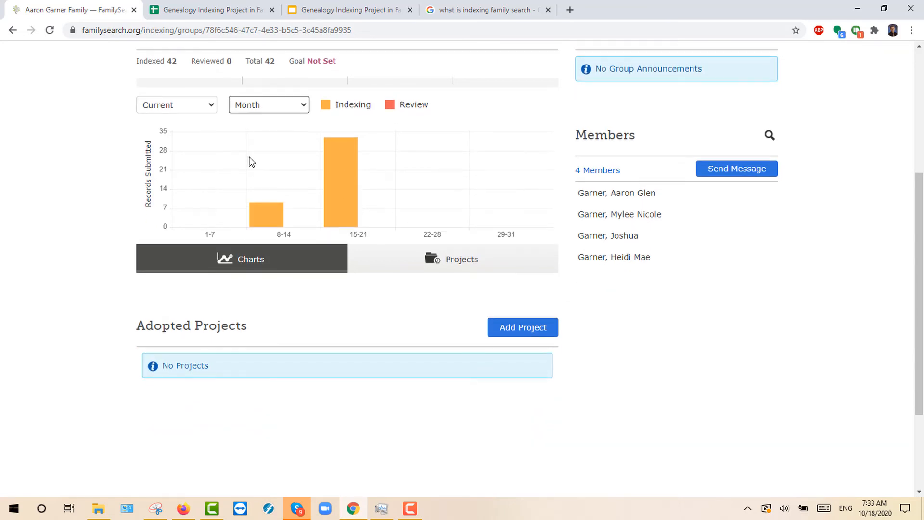
left_click(12, 30)
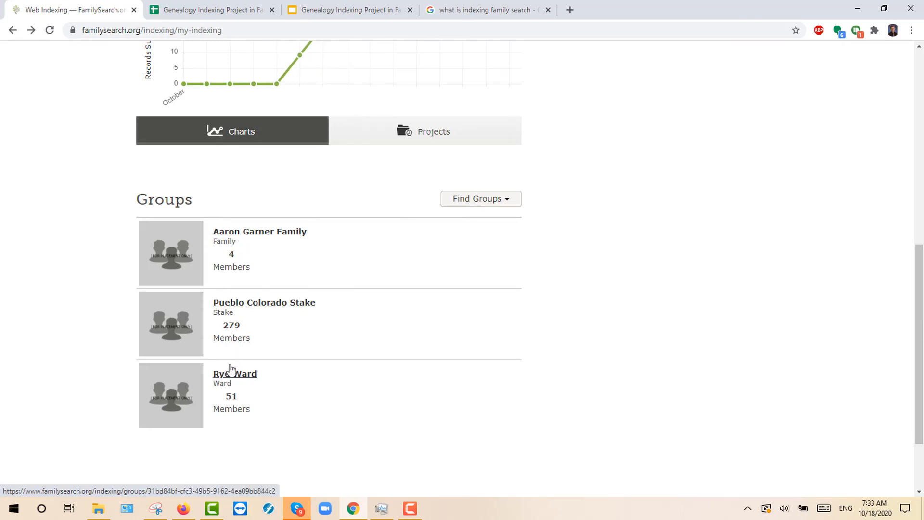
Step: Open the Rye Ward group, set its chart to Month, and highlight the 189 indexed count
left_click(232, 378)
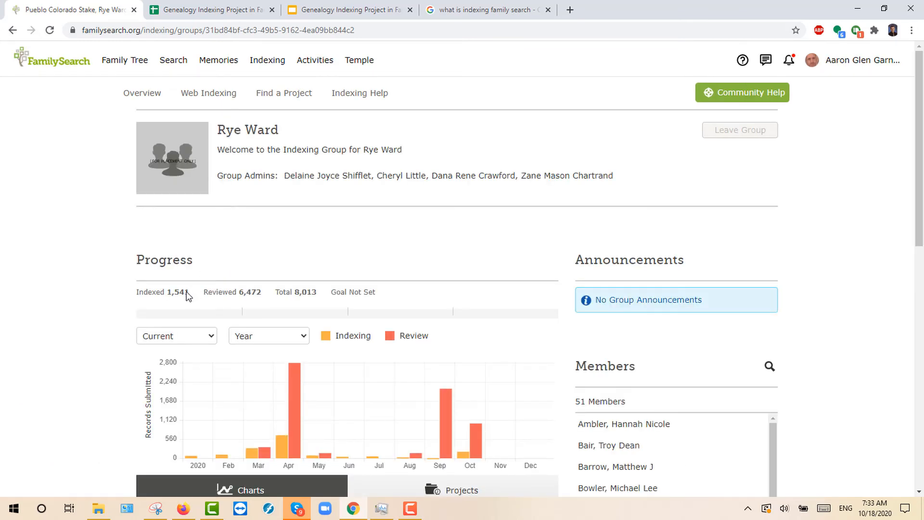
left_click(279, 334)
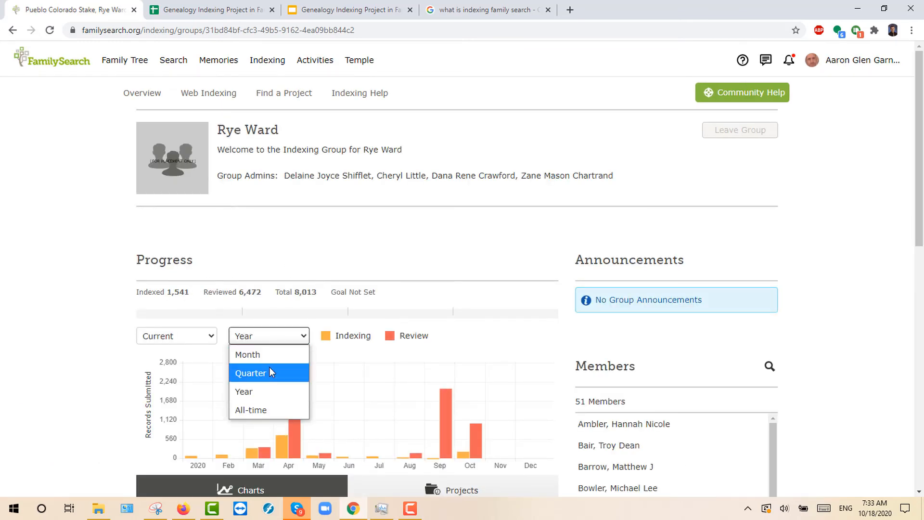
left_click(269, 356)
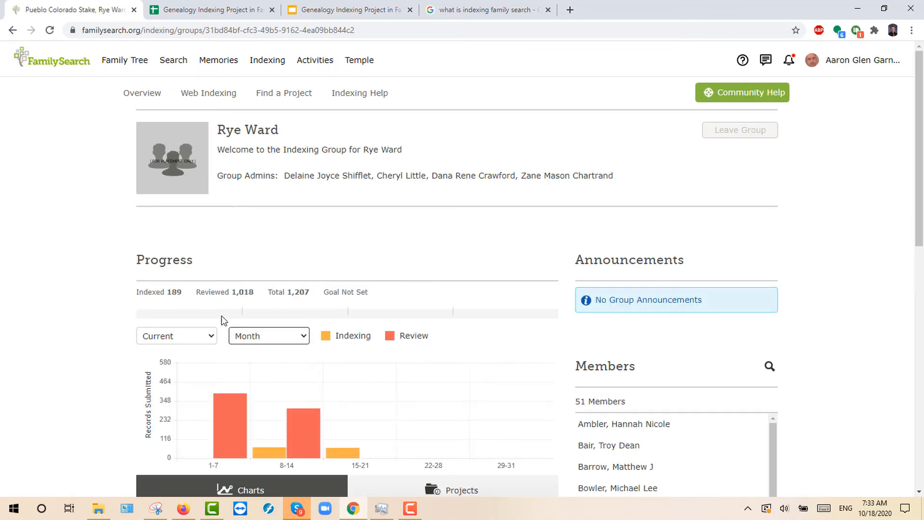
double_click(171, 293)
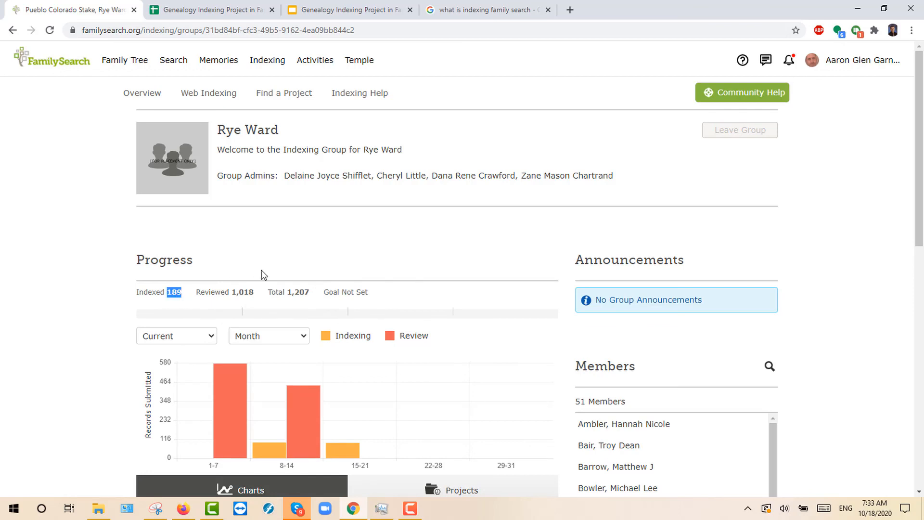